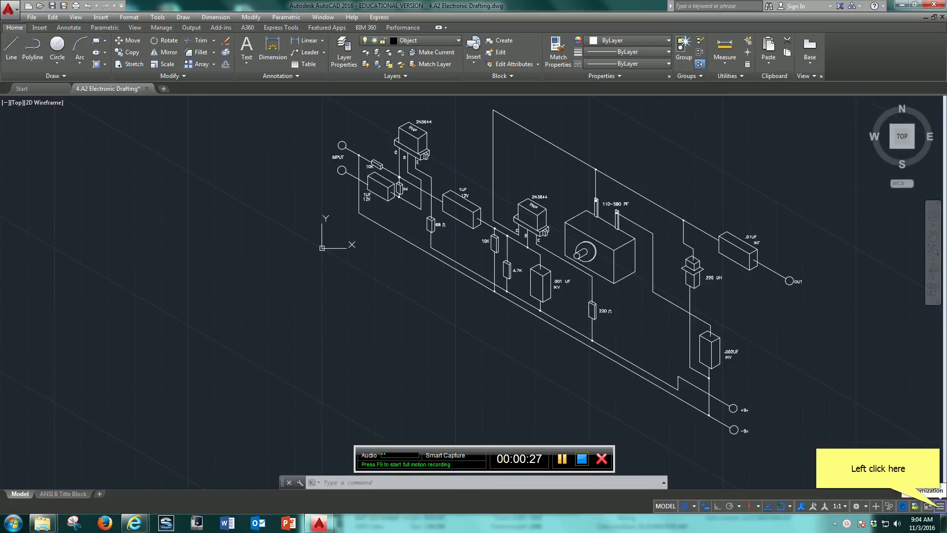
# Step: Check the status bar customization list, then bring up the Snap Mode options with Grid Snap checked
pyautogui.click(940, 506)
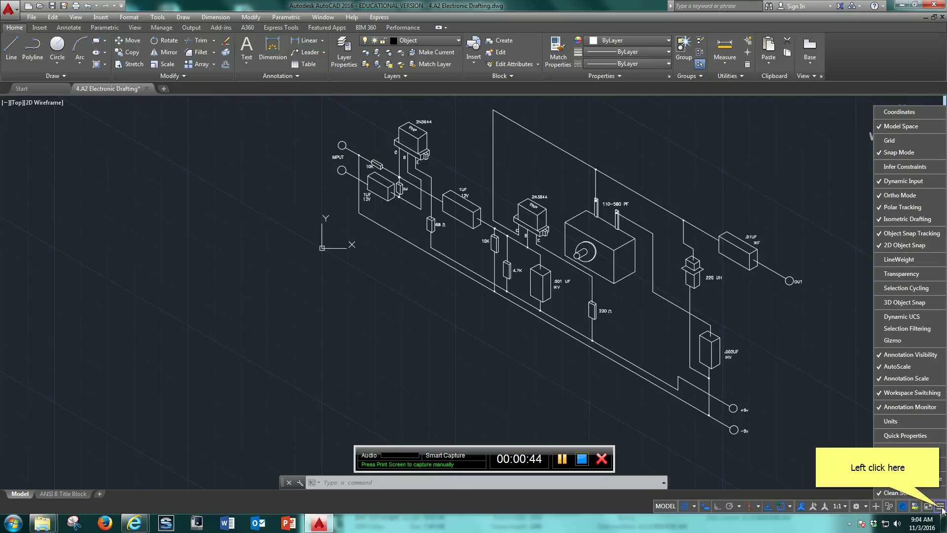
pyautogui.click(941, 506)
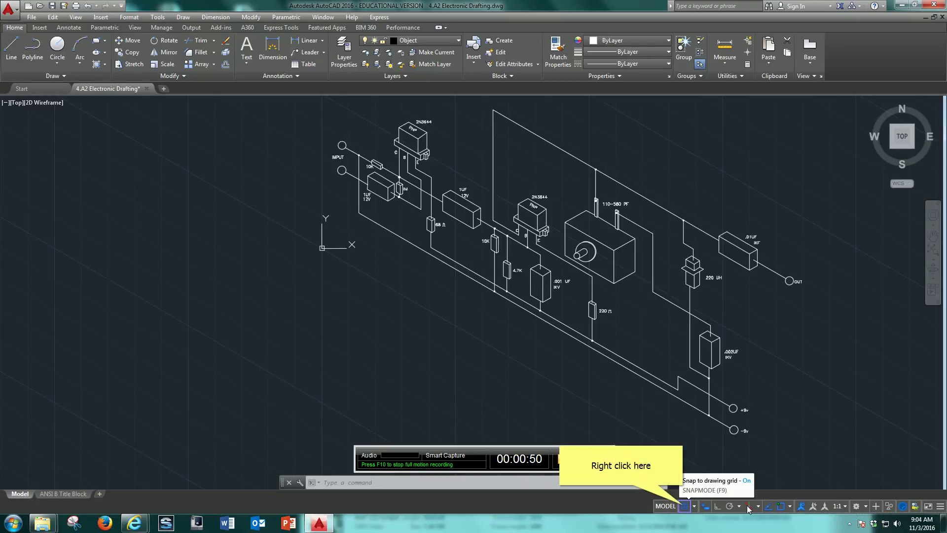
pyautogui.rightClick(683, 507)
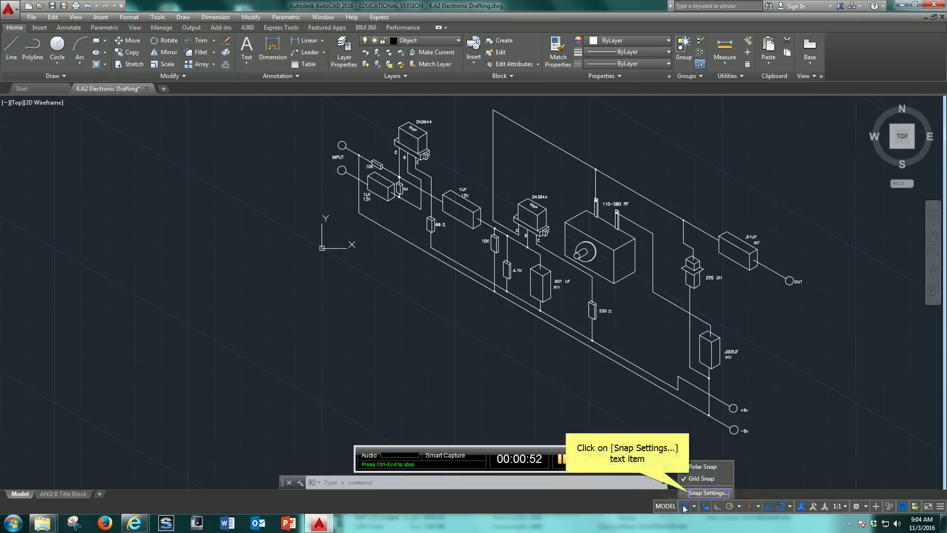
# Step: Apply Drafting Settings with isometric snap and every object snap mode turned on
pyautogui.click(689, 493)
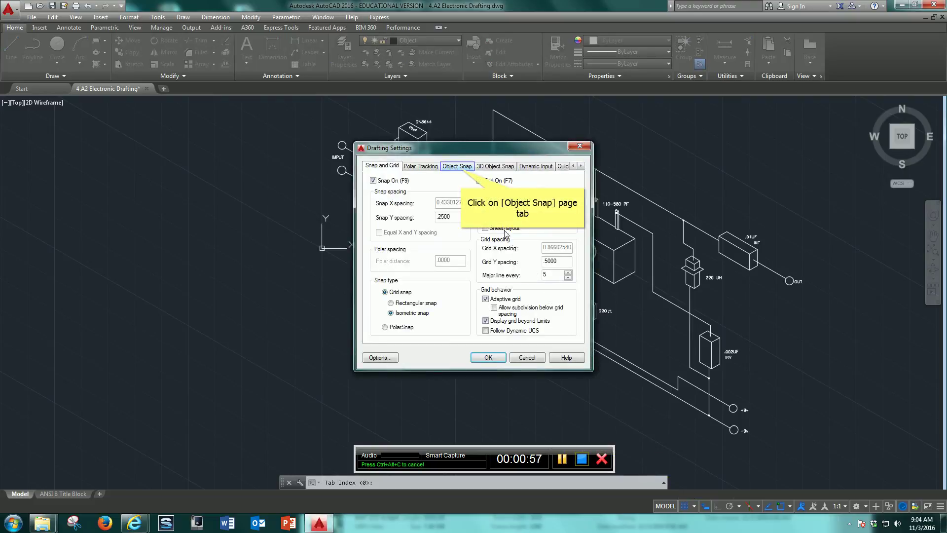
pyautogui.click(459, 167)
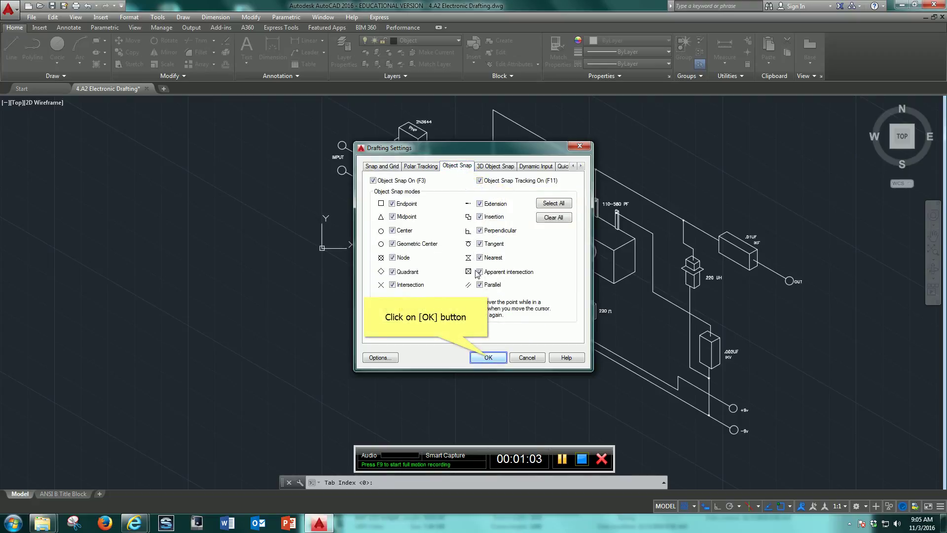
pyautogui.click(487, 358)
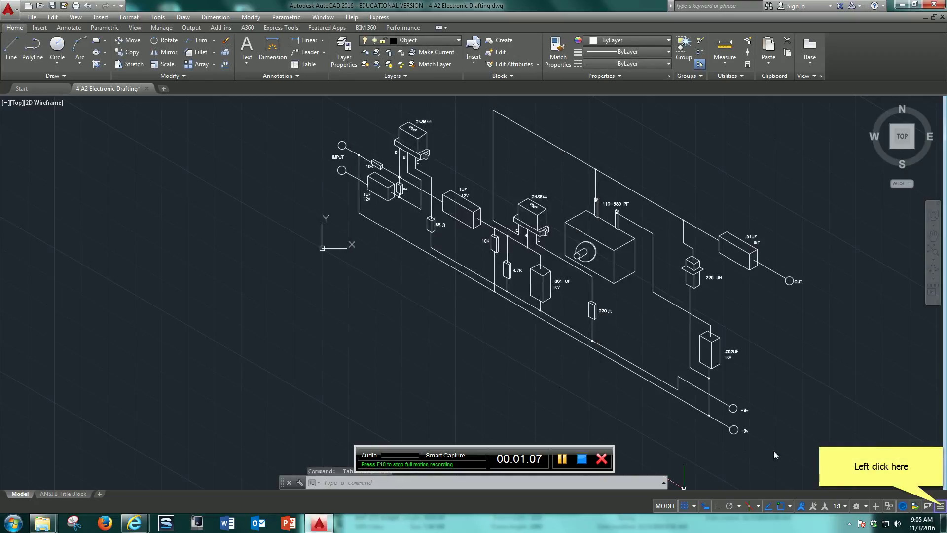
# Step: Turn on isometric drafting with the crosshair set to Isoplane Left
pyautogui.click(941, 507)
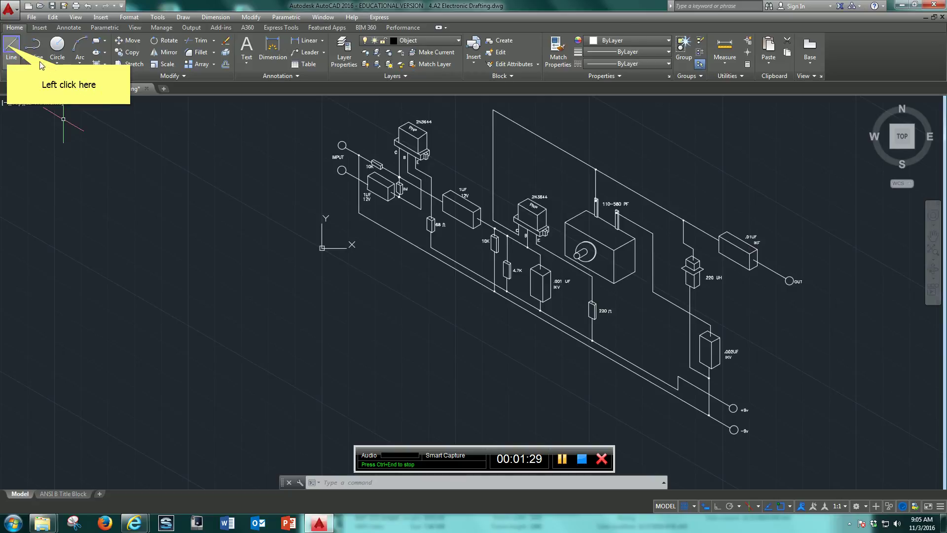
pyautogui.click(10, 48)
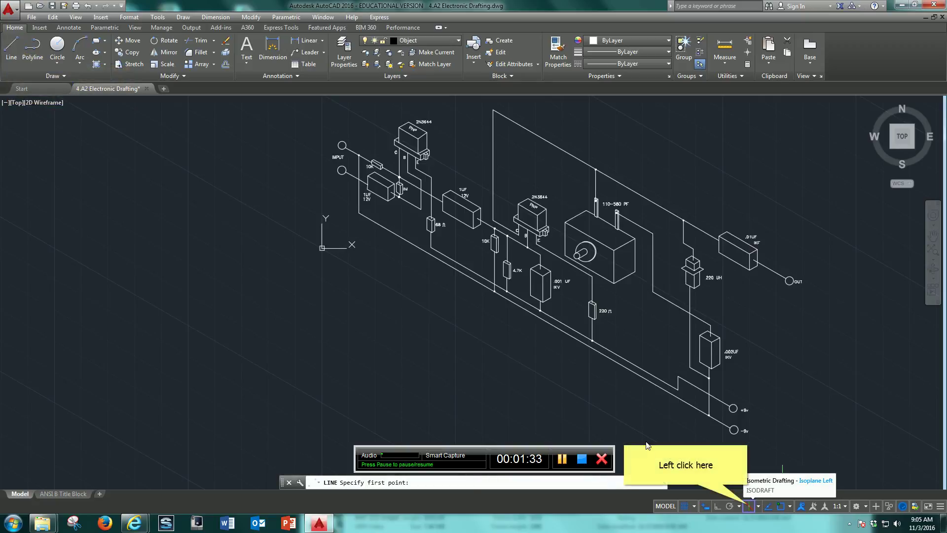
pyautogui.click(748, 507)
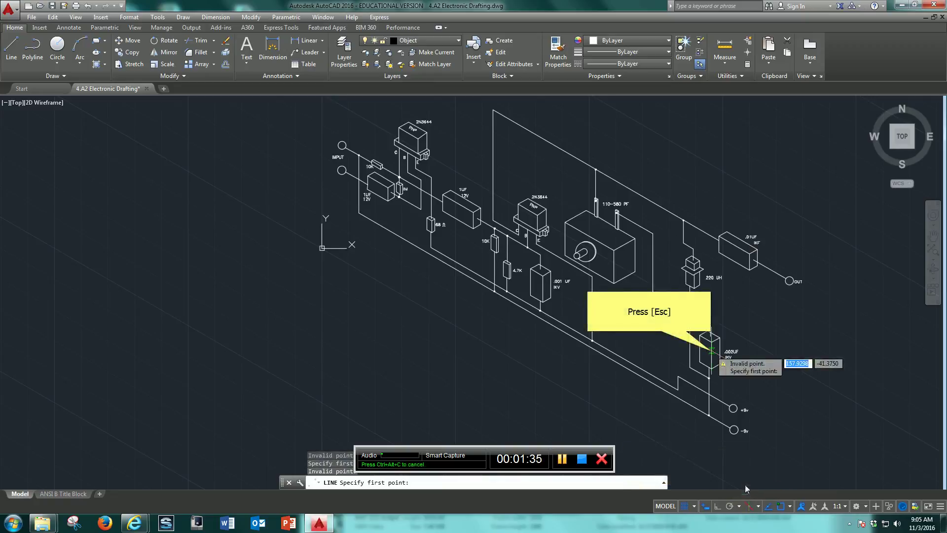
pyautogui.press('Escape')
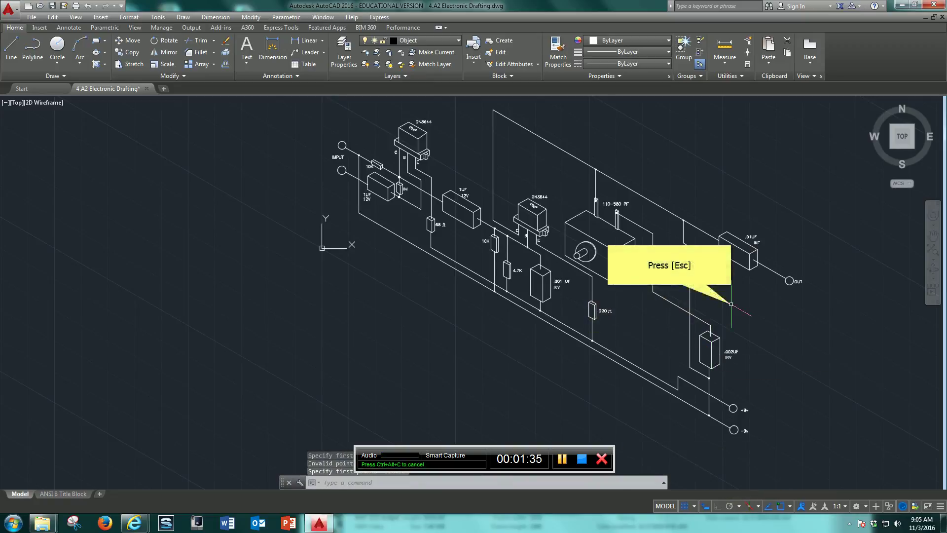
pyautogui.press('Escape')
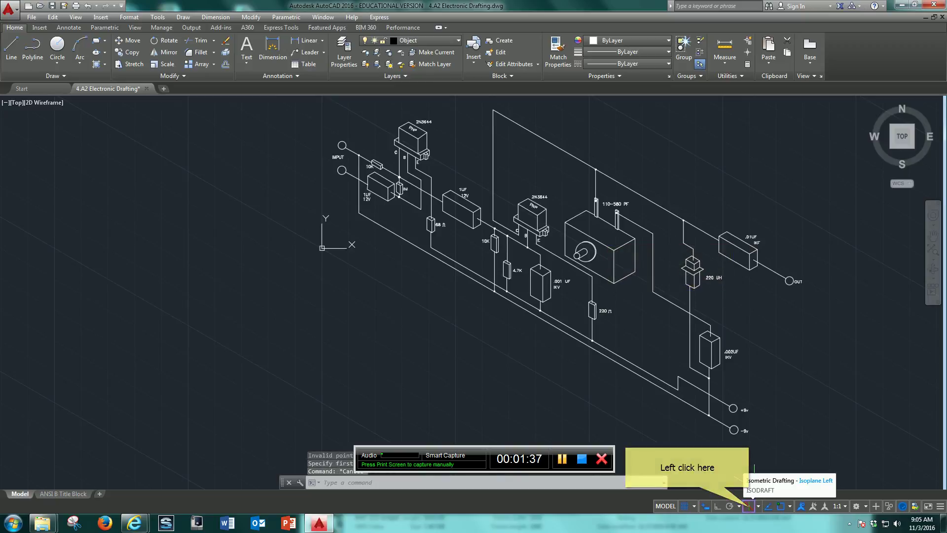
pyautogui.click(748, 505)
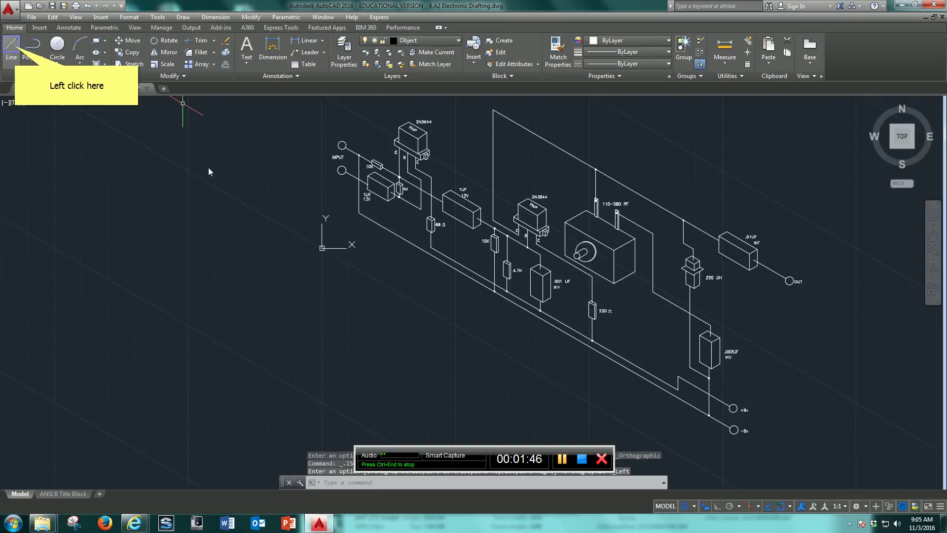
# Step: Draw the box's left face as a closed four-line isometric parallelogram beside the schematic
pyautogui.click(16, 49)
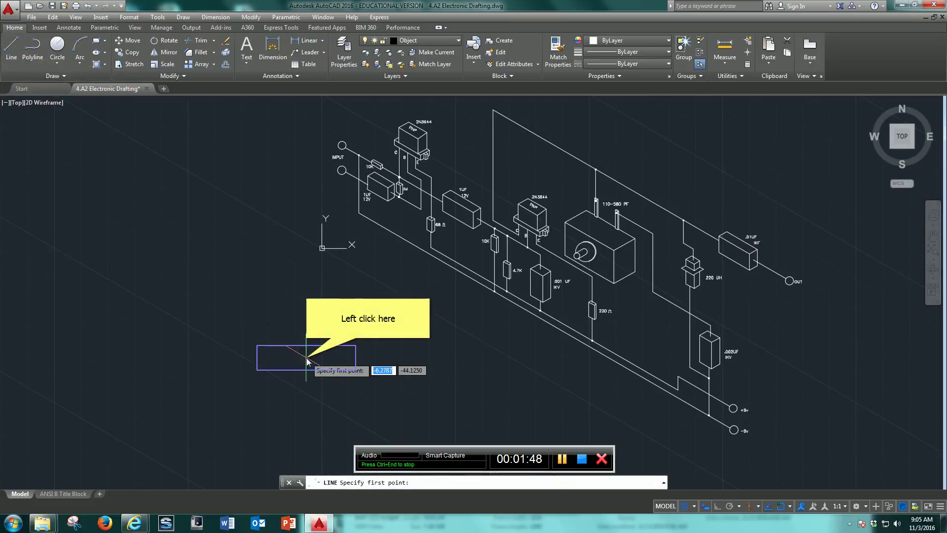
pyautogui.click(306, 359)
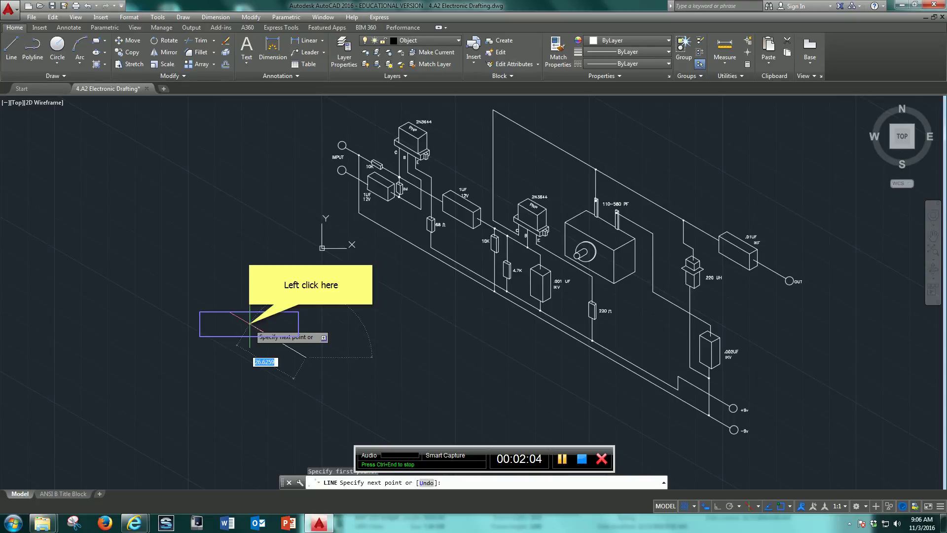
pyautogui.click(250, 323)
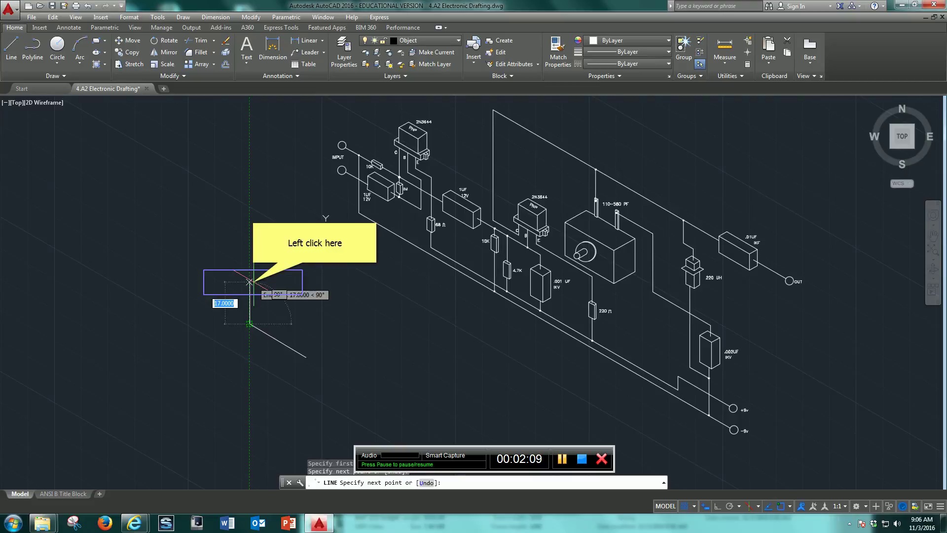
pyautogui.click(249, 281)
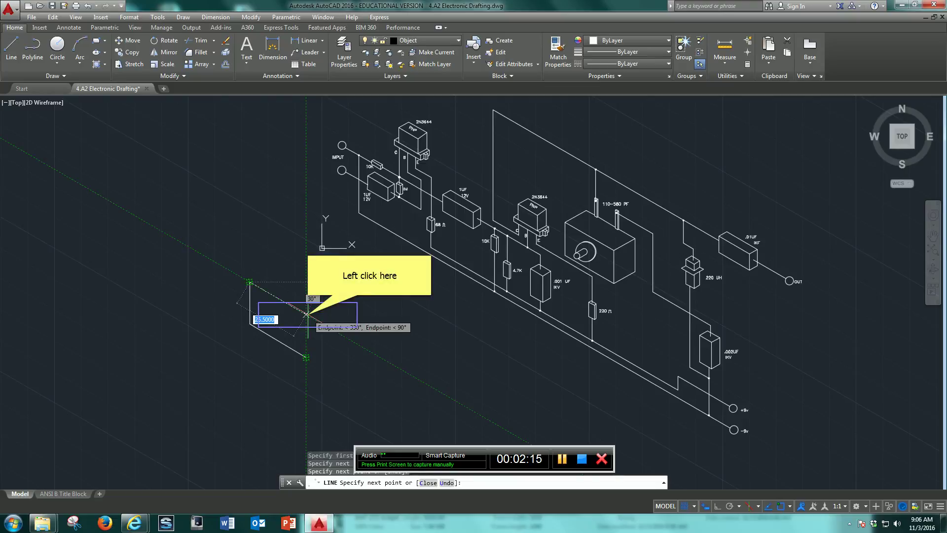
pyautogui.click(306, 315)
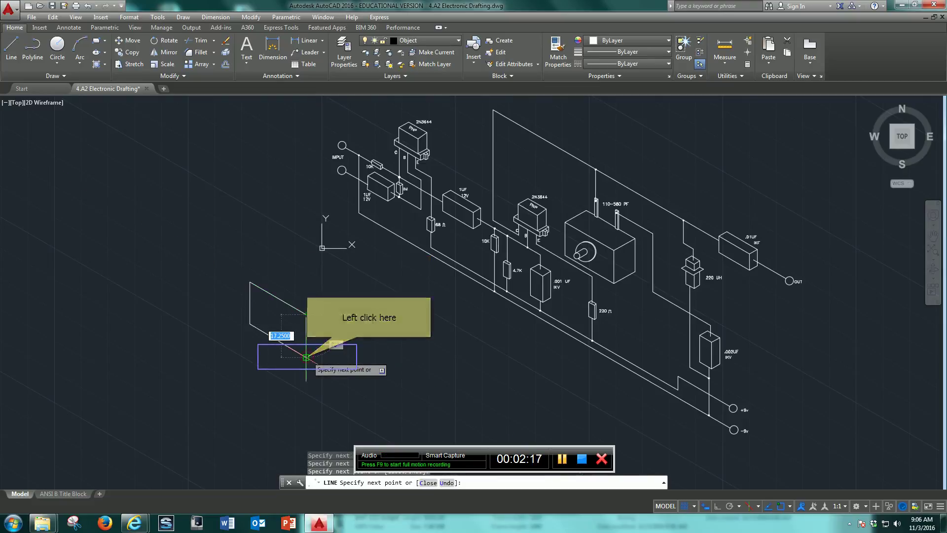
pyautogui.click(306, 357)
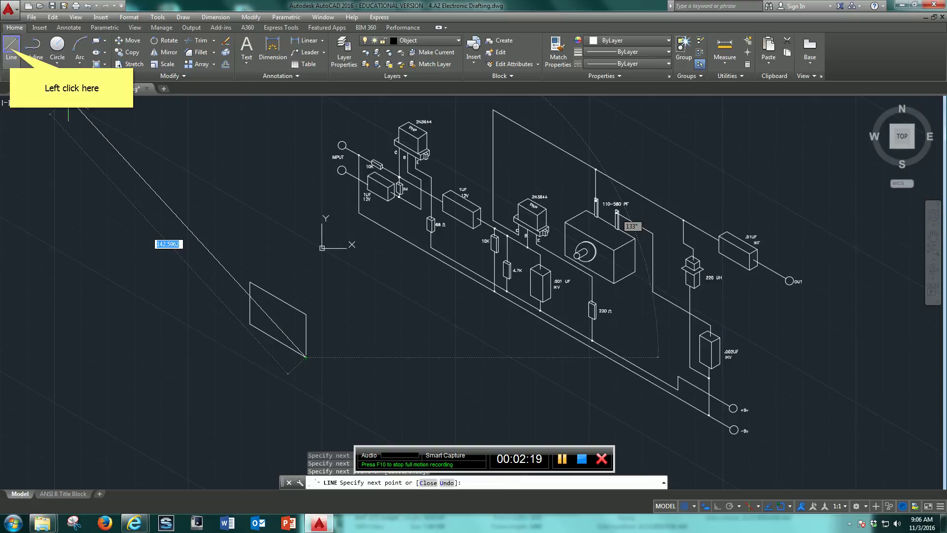
pyautogui.click(11, 45)
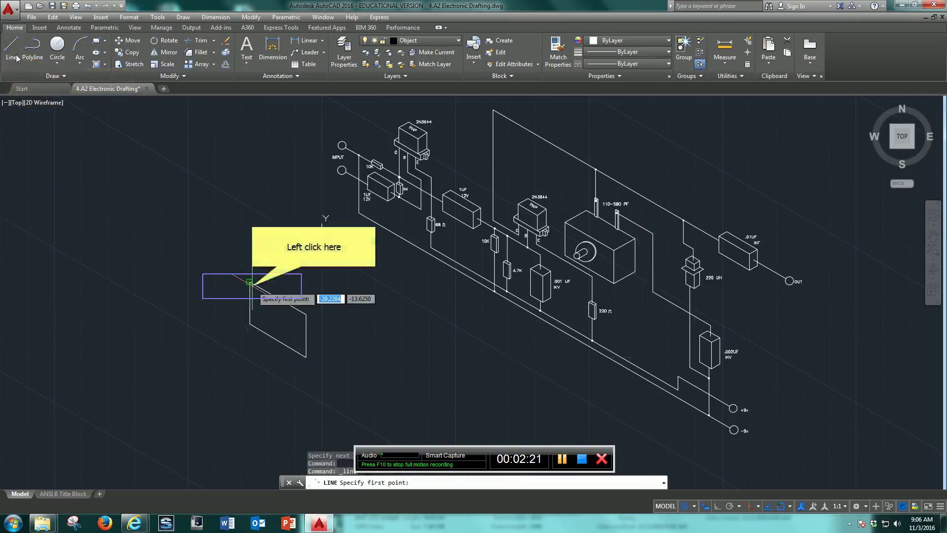
# Step: Draw the top face with edges at 30° and 330° from the left face's top corners
pyautogui.click(251, 283)
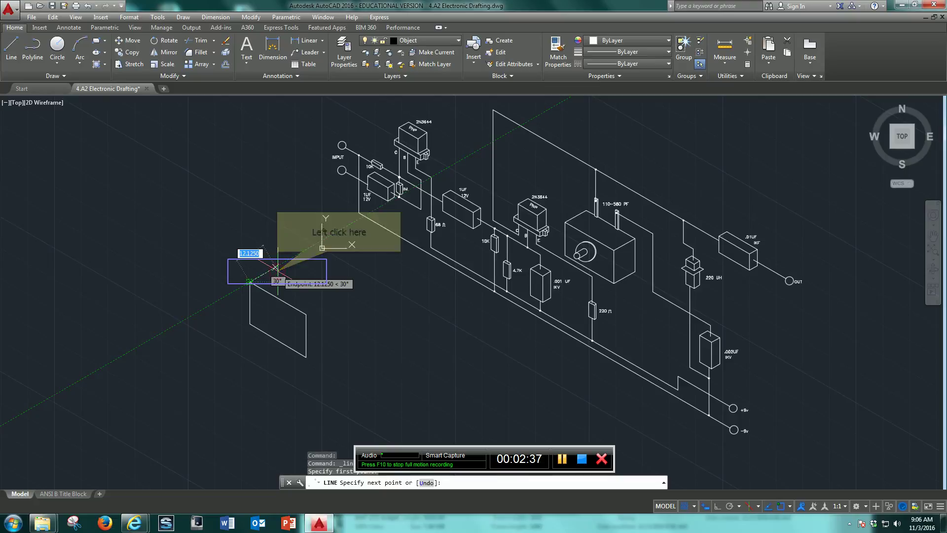
pyautogui.click(276, 268)
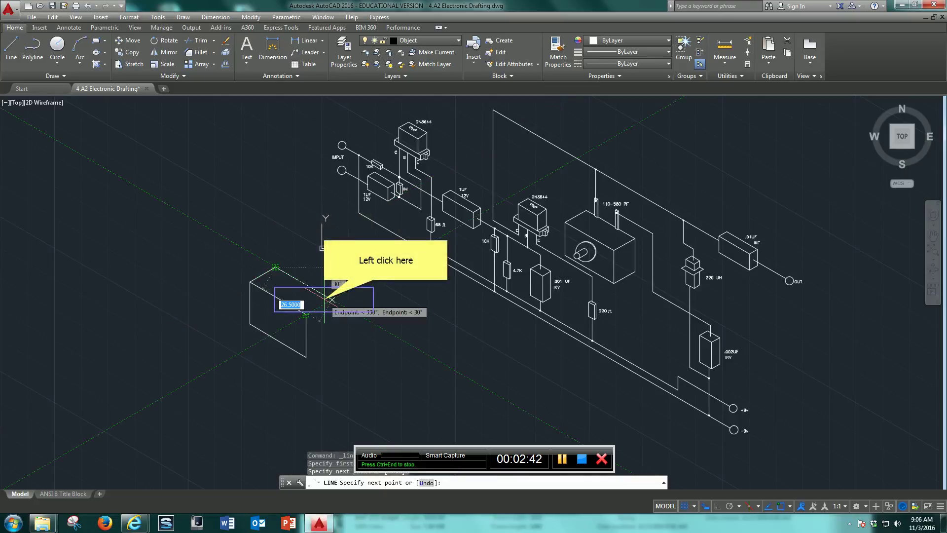
pyautogui.click(329, 299)
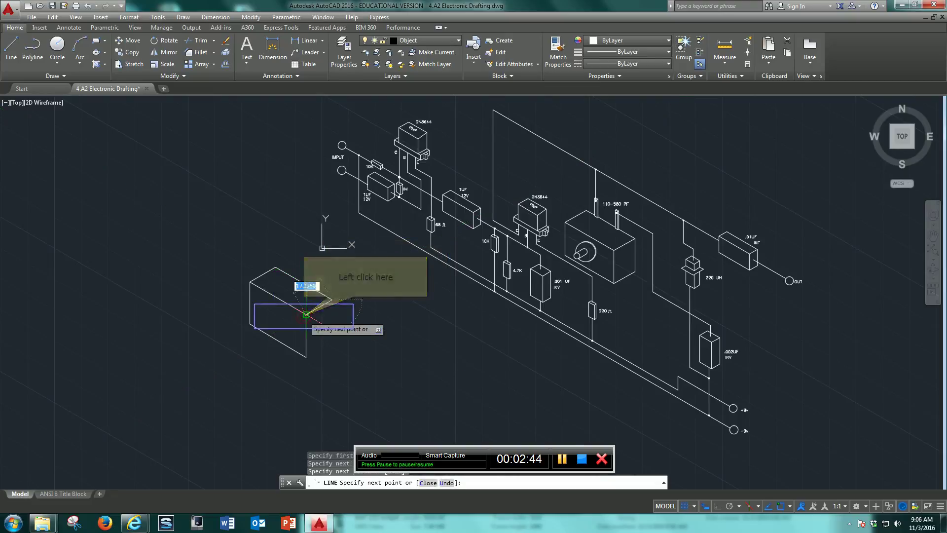
pyautogui.click(306, 313)
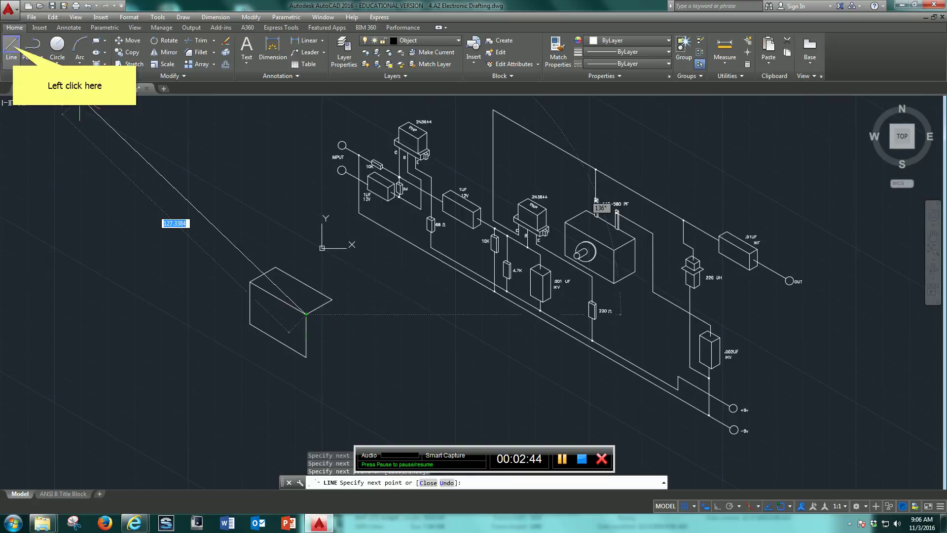
pyautogui.click(20, 53)
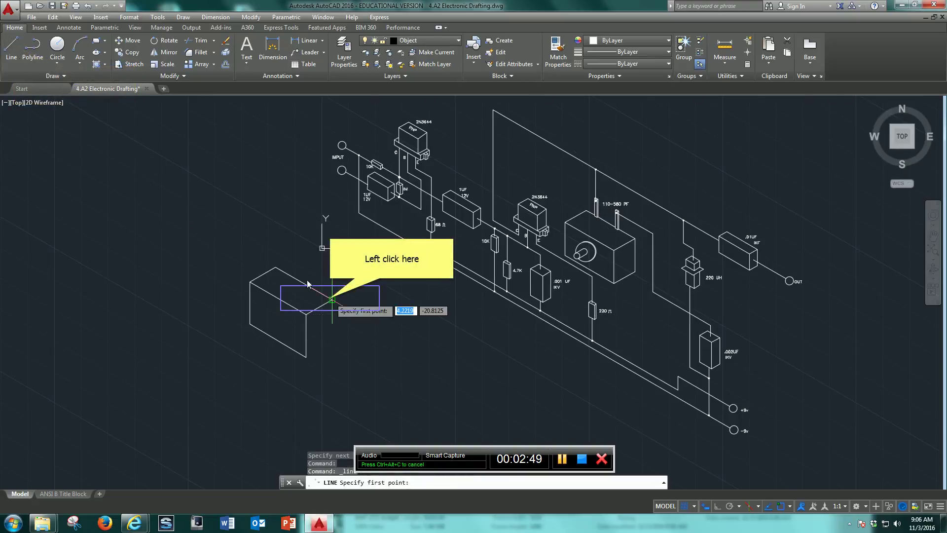
# Step: Draw the right face's vertical and bottom edges to complete the three-face isometric box
pyautogui.click(331, 299)
pyautogui.click(331, 299)
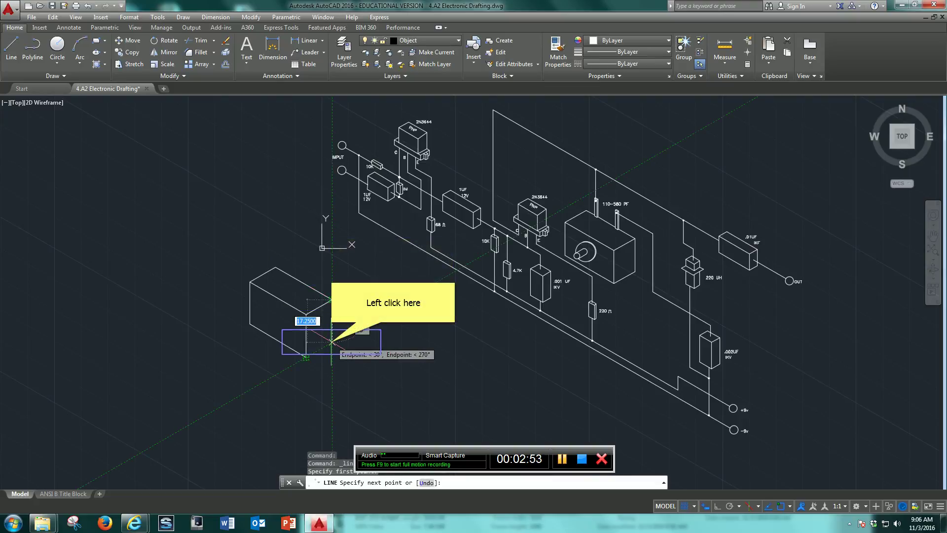
pyautogui.click(331, 340)
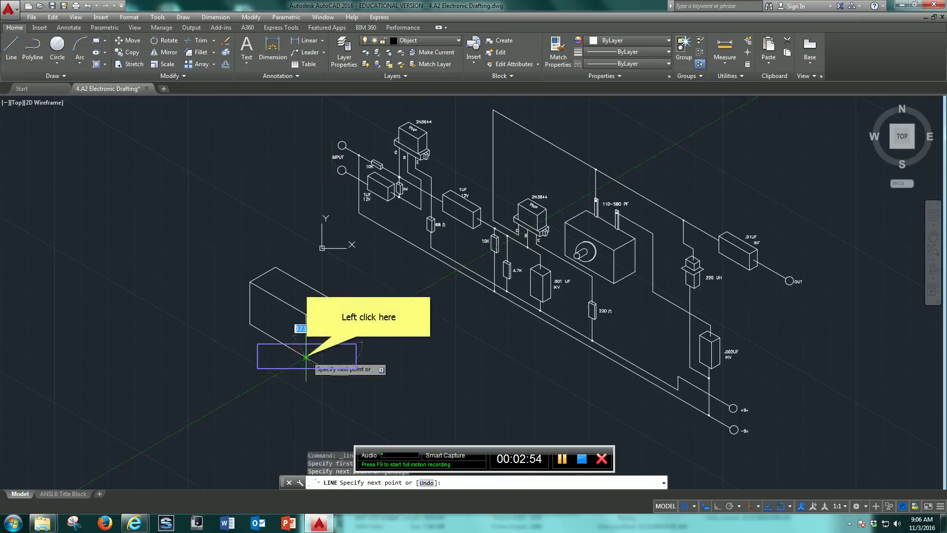
pyautogui.click(306, 356)
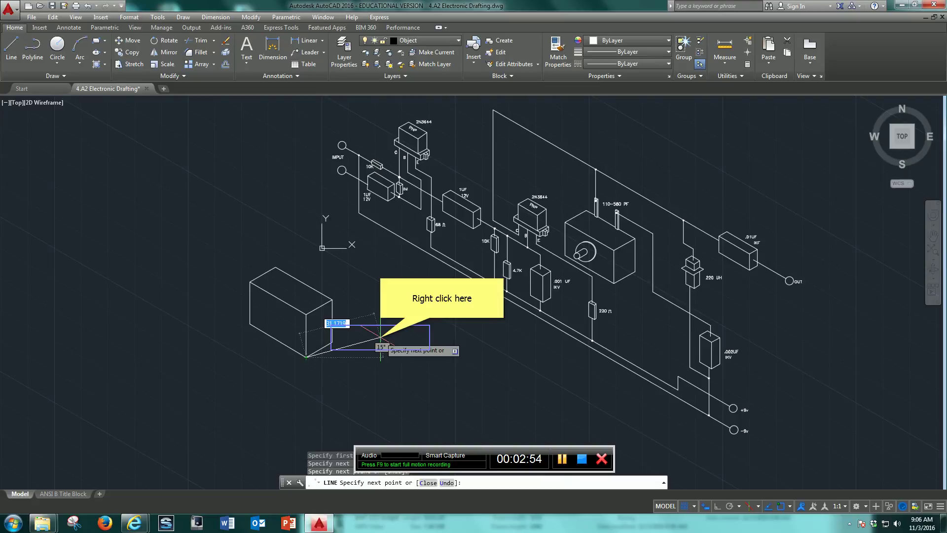
pyautogui.rightClick(380, 337)
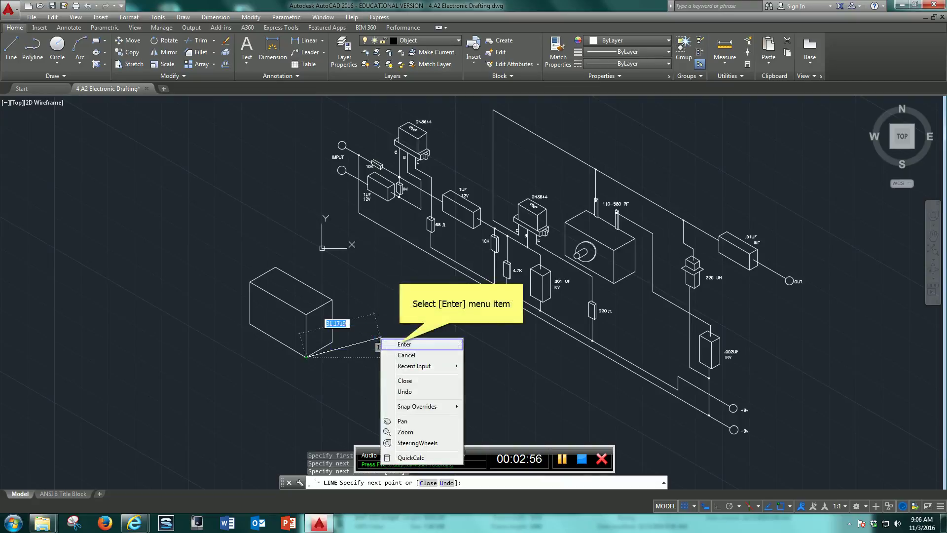
pyautogui.click(401, 344)
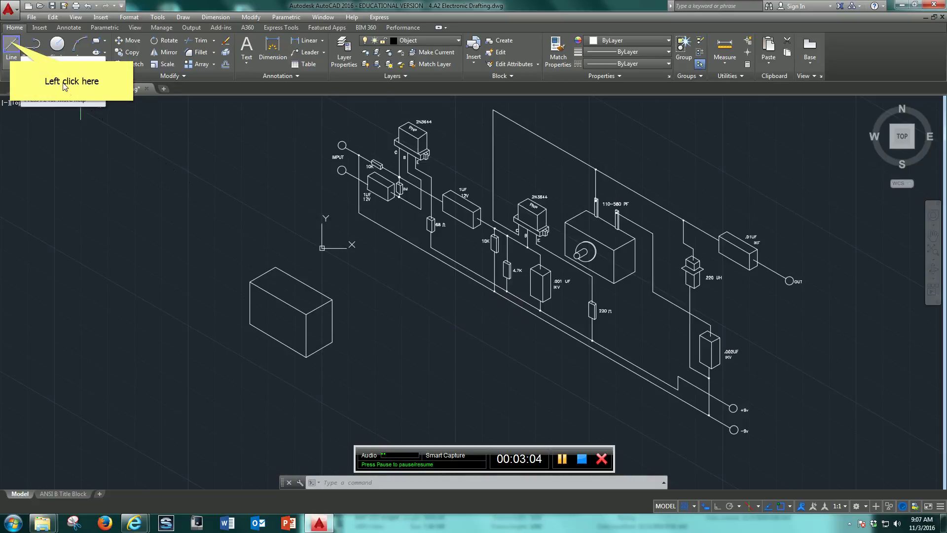
# Step: Draw the lead: a long 150° run from below the box, an ORTHO vertical segment, then a short 150° stub
pyautogui.click(11, 46)
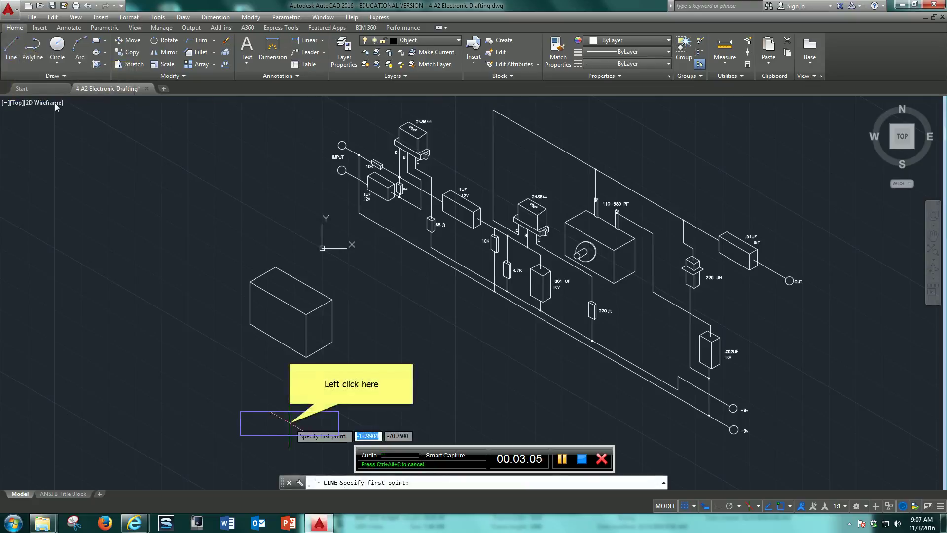
pyautogui.click(289, 423)
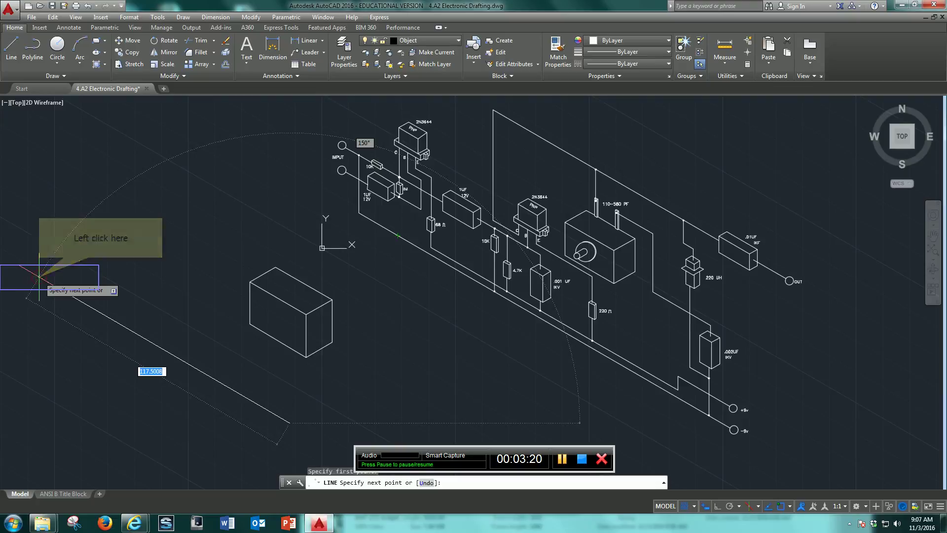
pyautogui.click(39, 277)
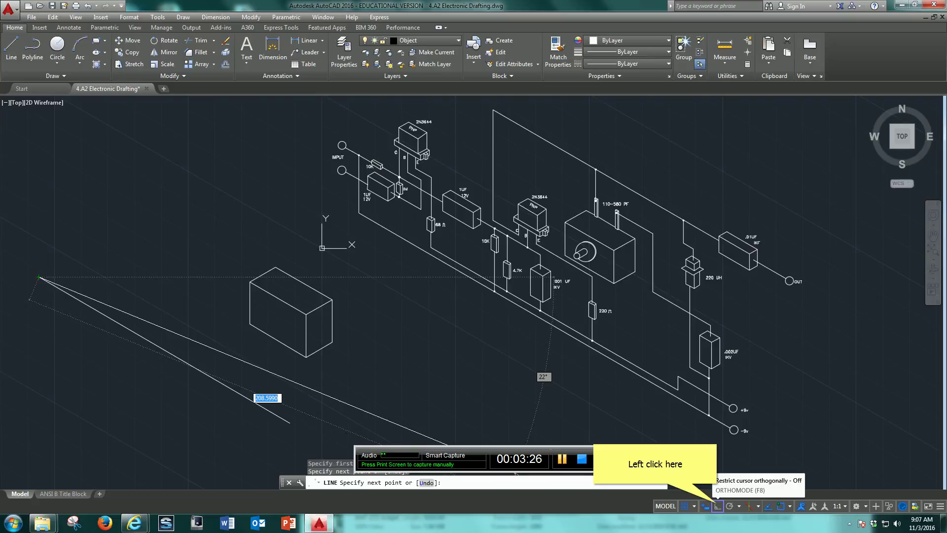
pyautogui.click(717, 506)
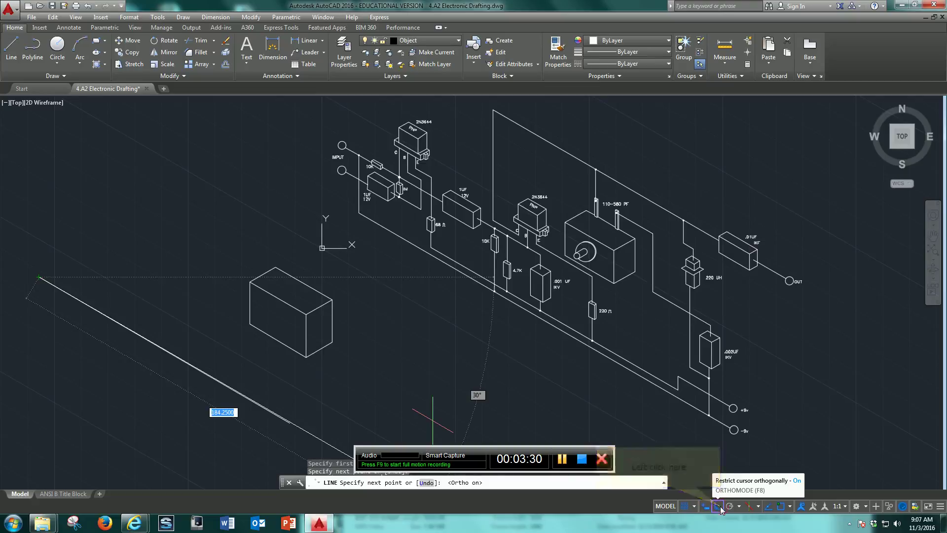
pyautogui.click(718, 505)
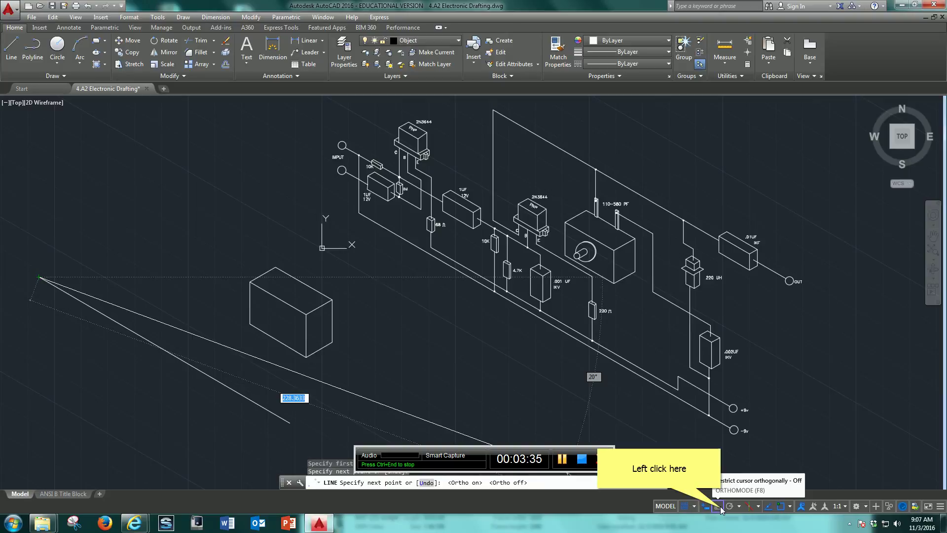
pyautogui.click(718, 506)
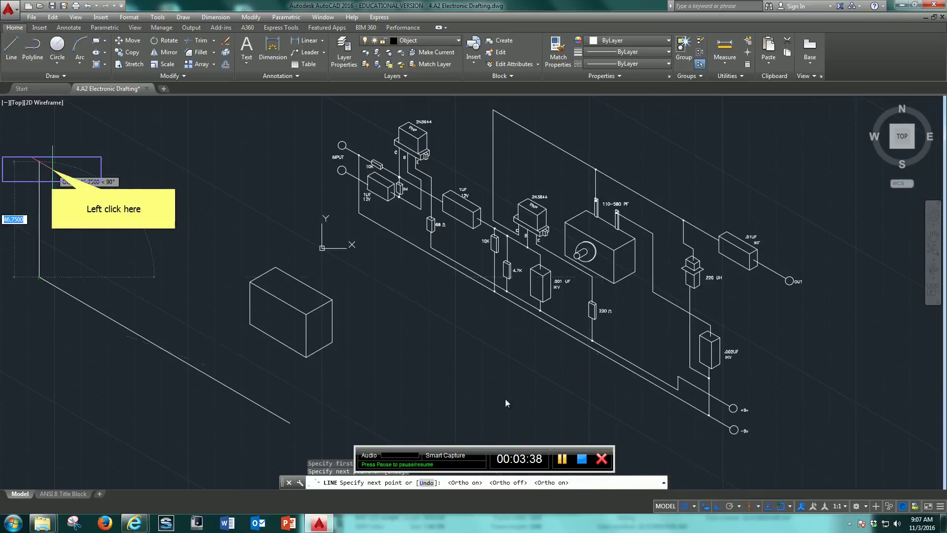
pyautogui.click(53, 173)
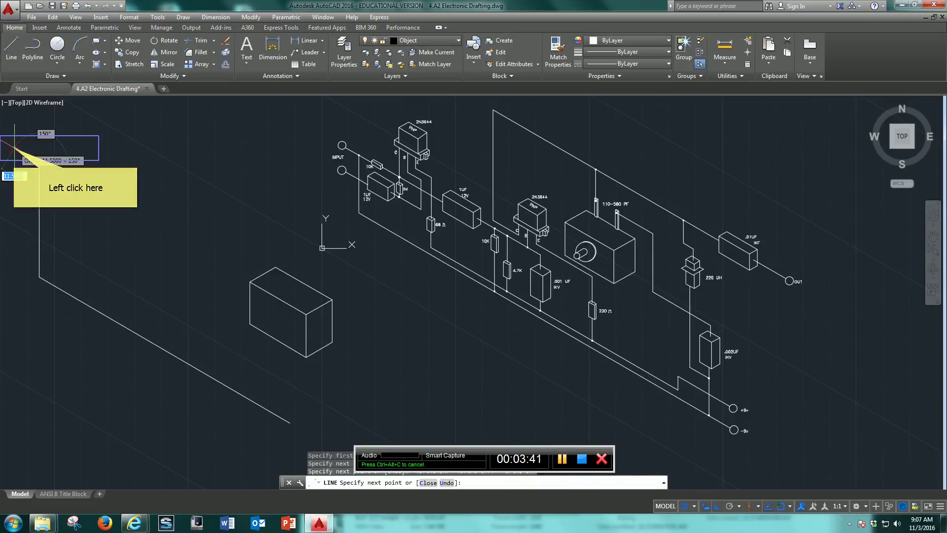
pyautogui.moveTo(15, 147); pyautogui.dragTo(301, 254, button='middle')
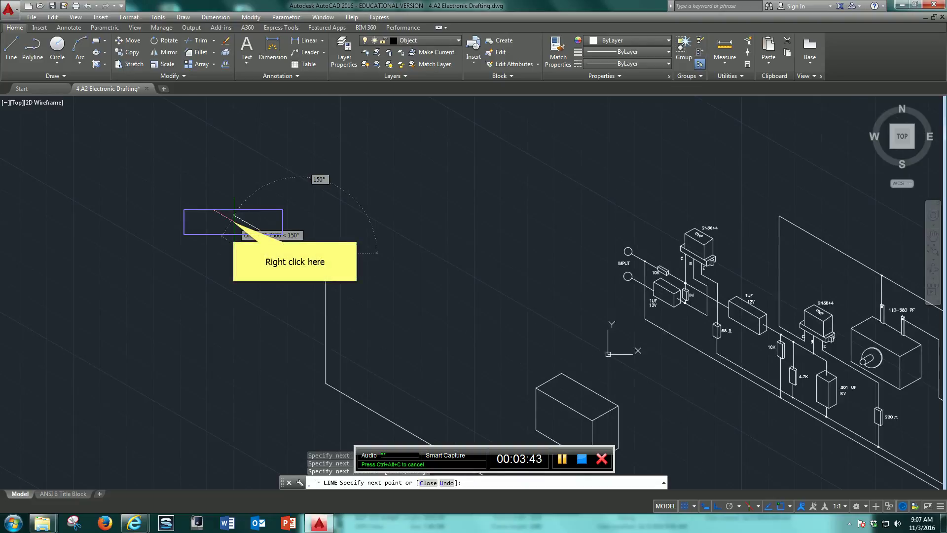
pyautogui.rightClick(234, 218)
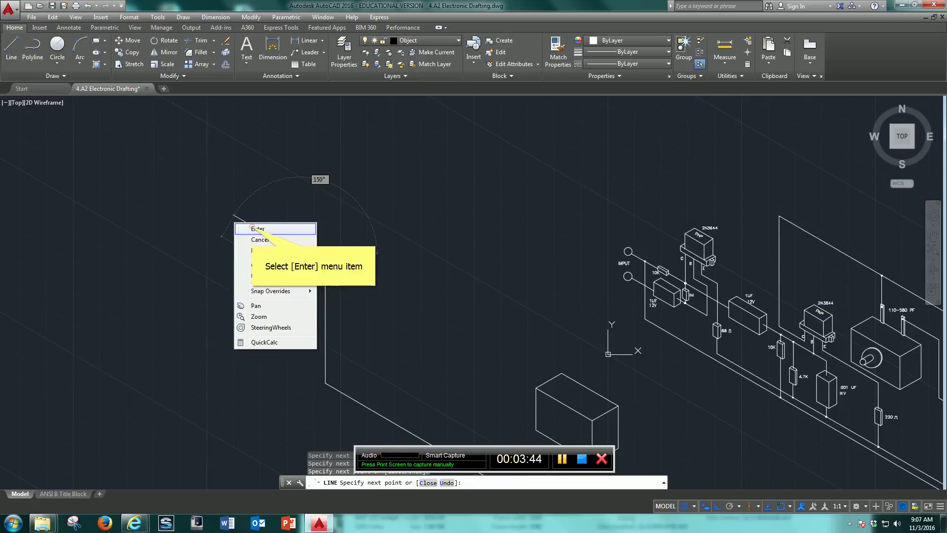
pyautogui.click(257, 229)
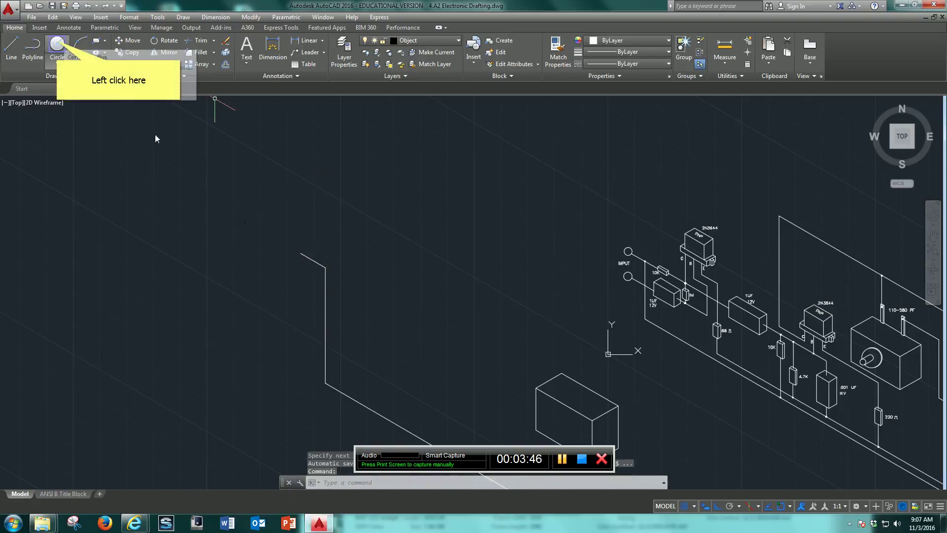
# Step: Draw a small circle terminal centred on the lead's end
pyautogui.click(56, 44)
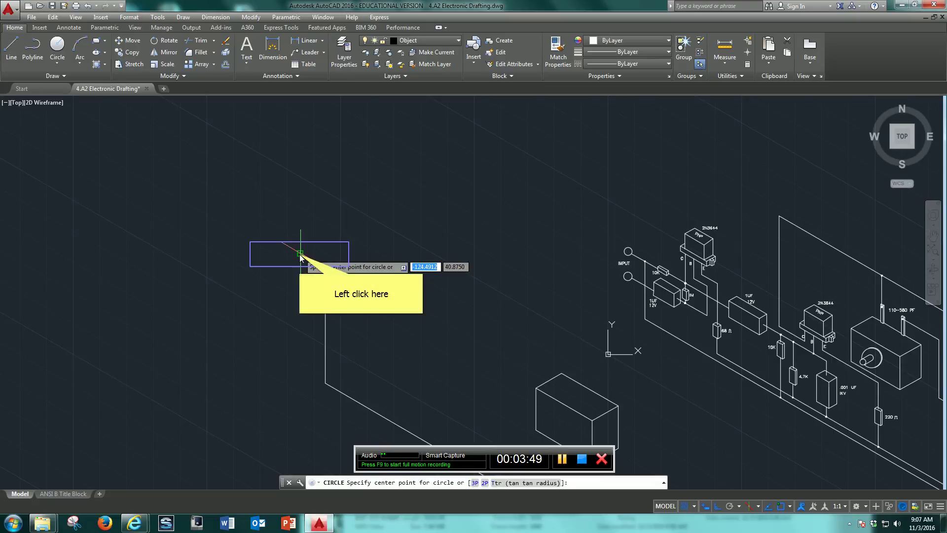
pyautogui.click(300, 253)
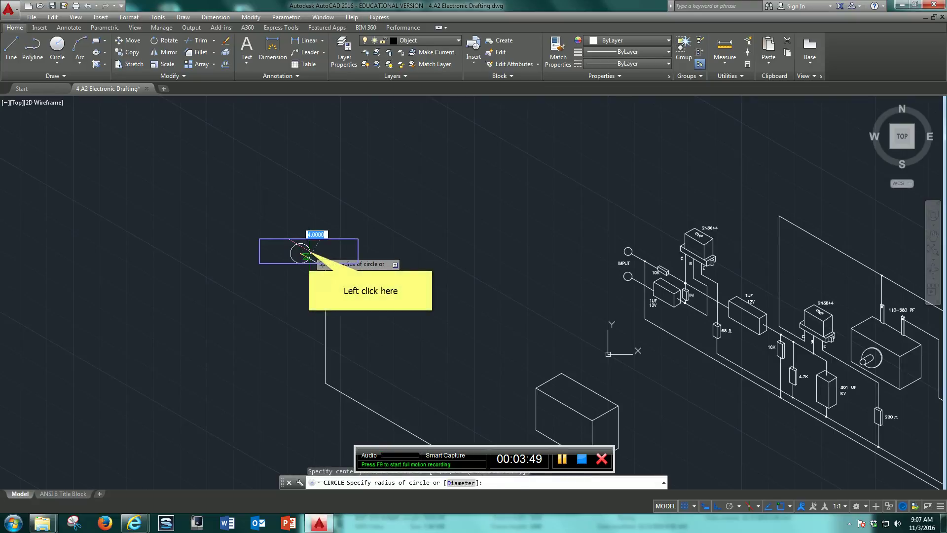
pyautogui.click(309, 254)
pyautogui.scroll(4, 315, 241)
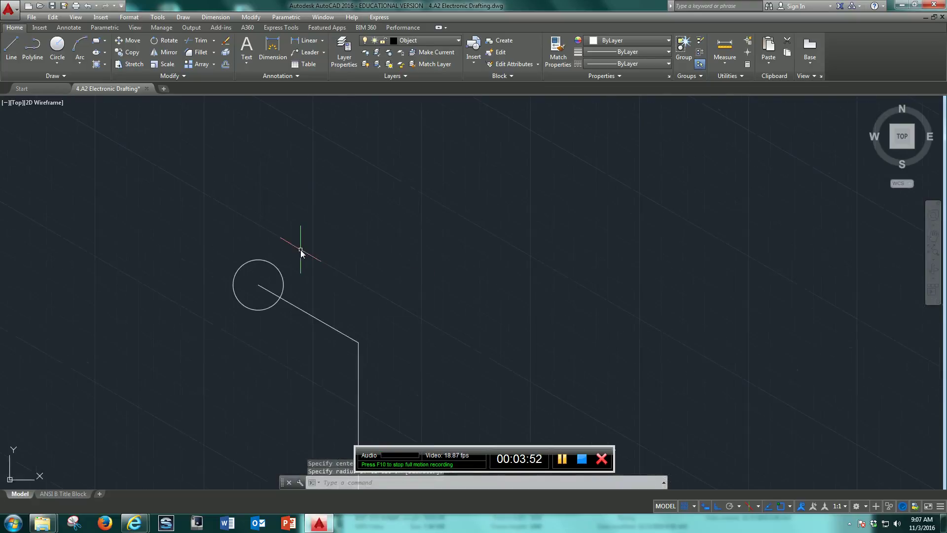
# Step: Trim away the lead segment lying inside the terminal circle
pyautogui.click(200, 40)
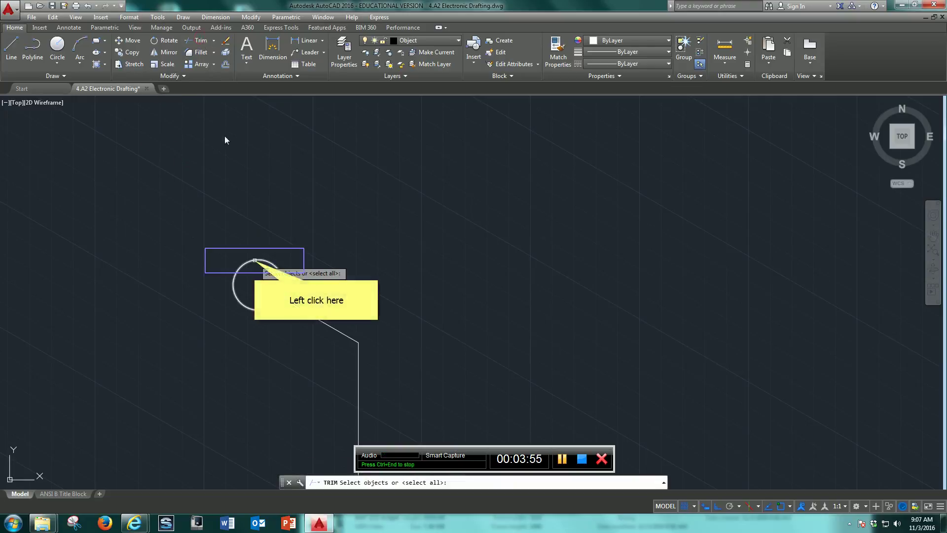
pyautogui.click(254, 260)
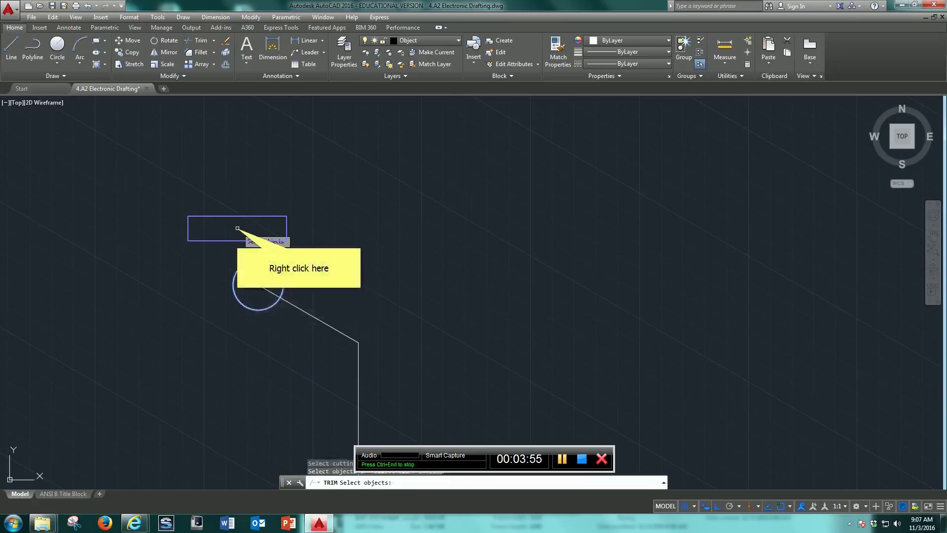
pyautogui.rightClick(237, 228)
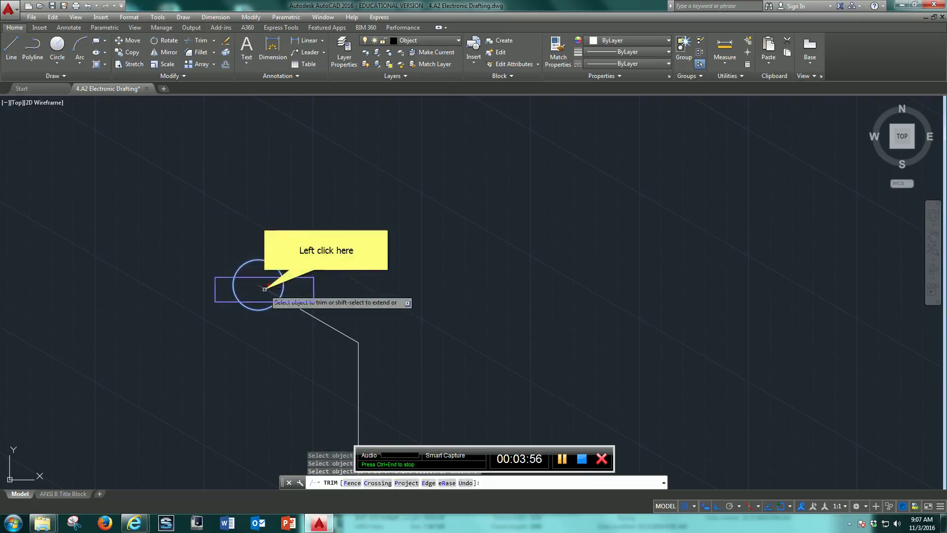
pyautogui.click(265, 289)
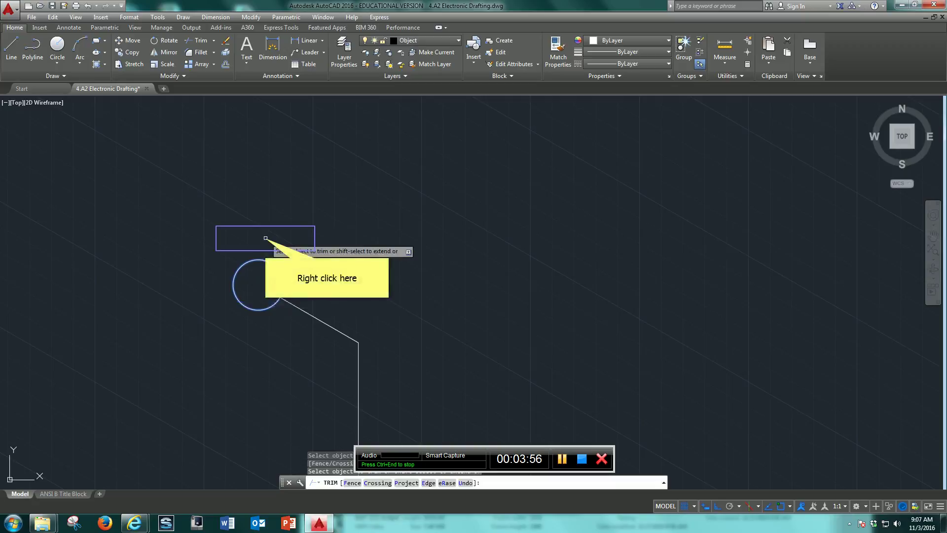
pyautogui.rightClick(266, 237)
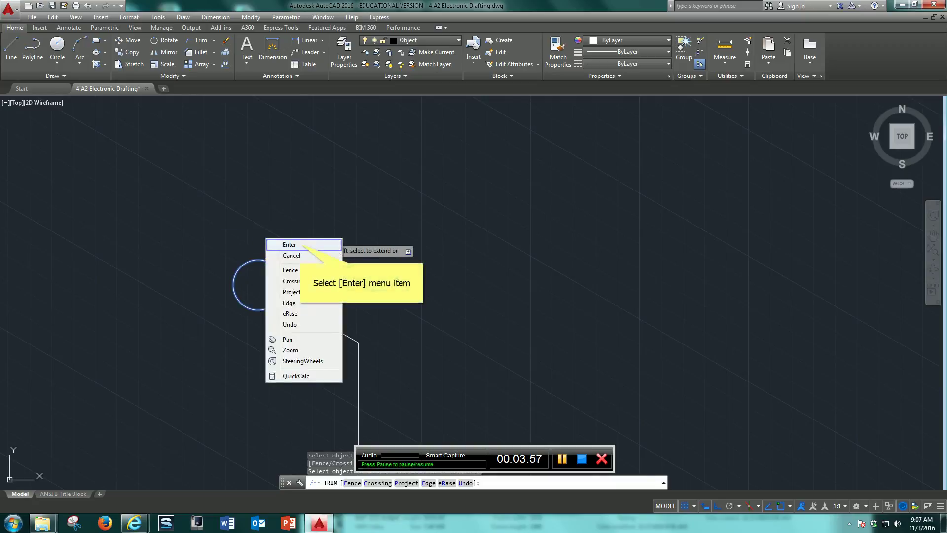
pyautogui.click(302, 244)
pyautogui.scroll(3, 306, 258)
pyautogui.scroll(-10, 306, 258)
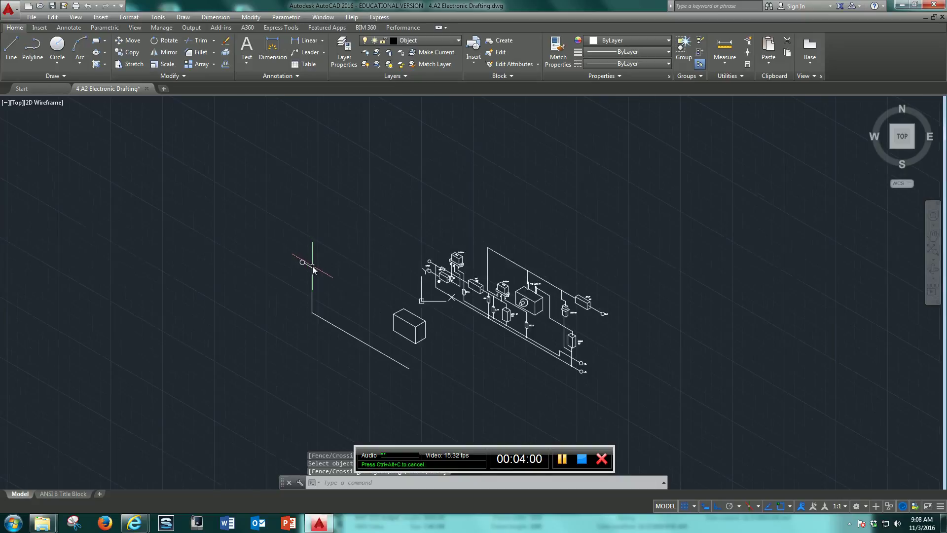
pyautogui.scroll(4, 297, 259)
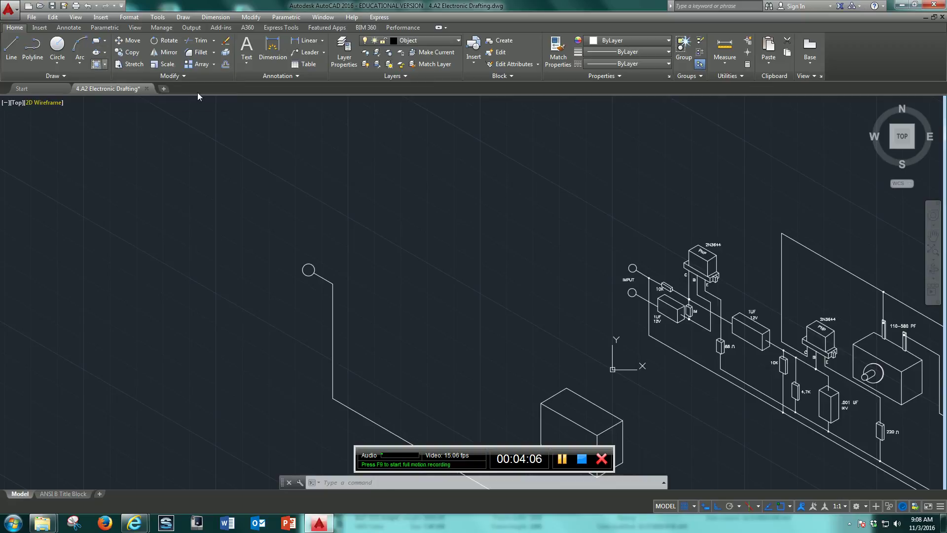
pyautogui.scroll(3, 347, 290)
pyautogui.scroll(-5, 351, 292)
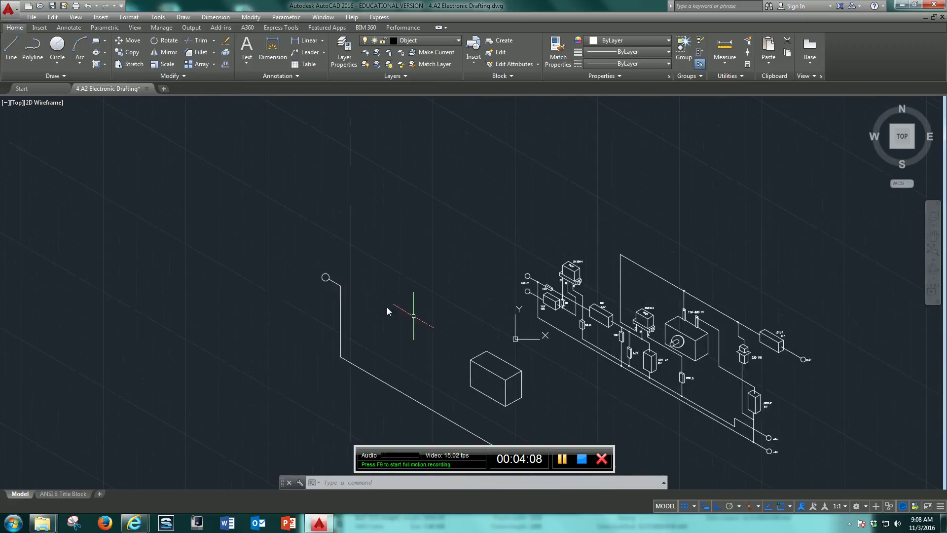
pyautogui.scroll(4, 491, 257)
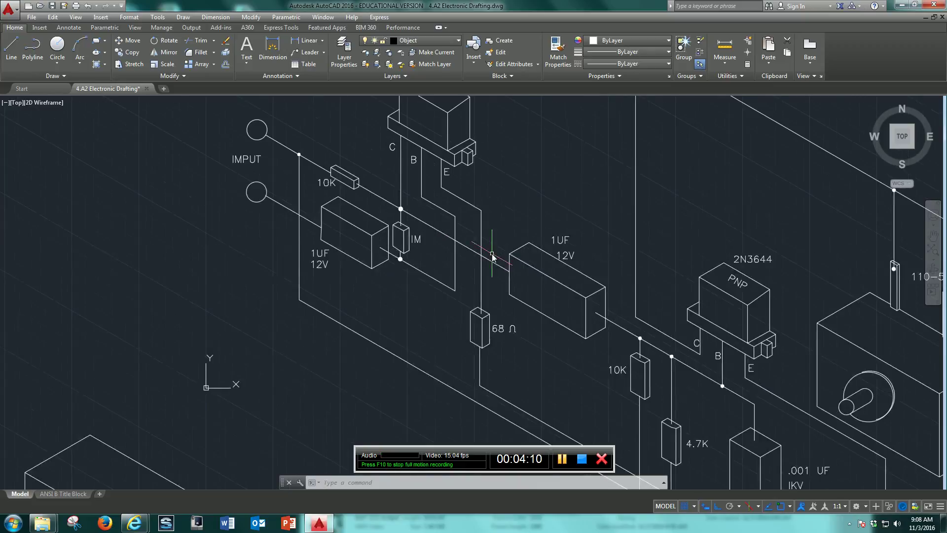
pyautogui.scroll(-2, 491, 258)
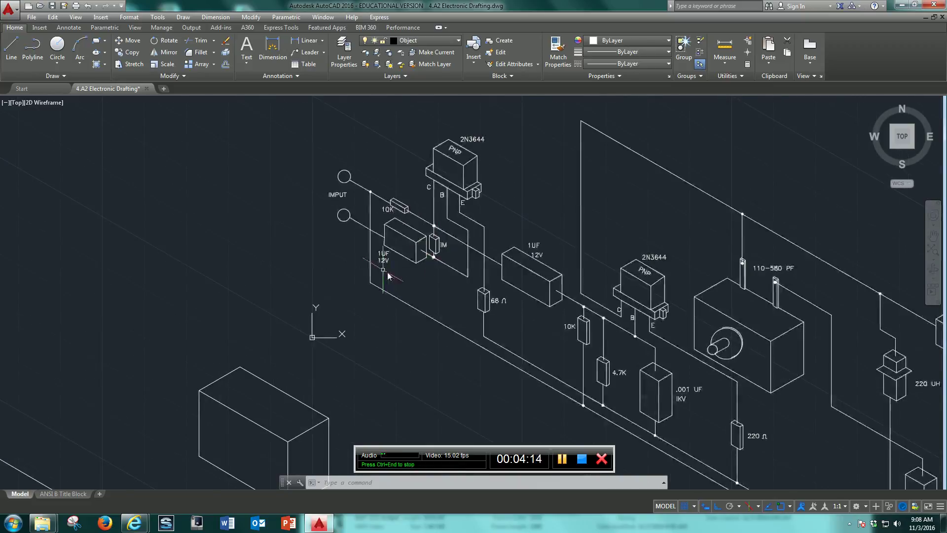
pyautogui.scroll(-2, 263, 258)
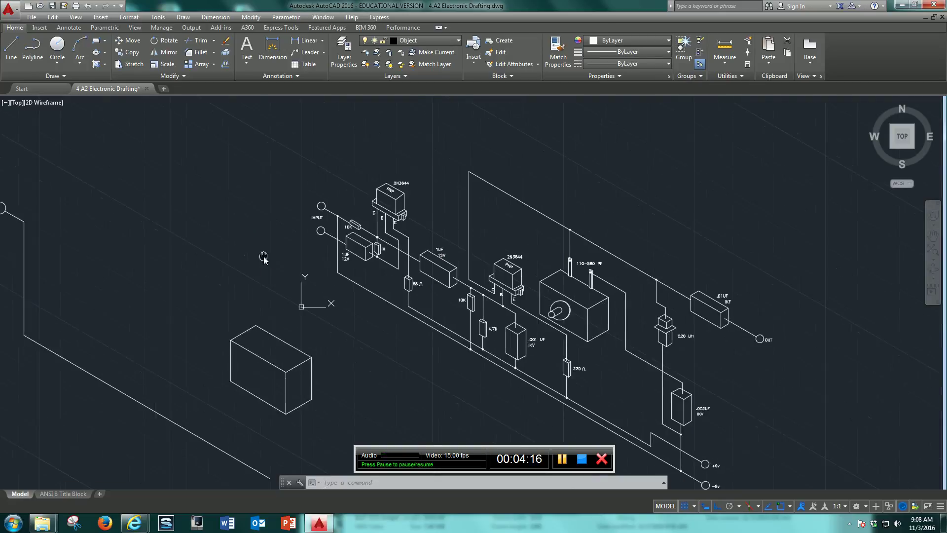
pyautogui.moveTo(262, 257); pyautogui.dragTo(482, 306, button='middle')
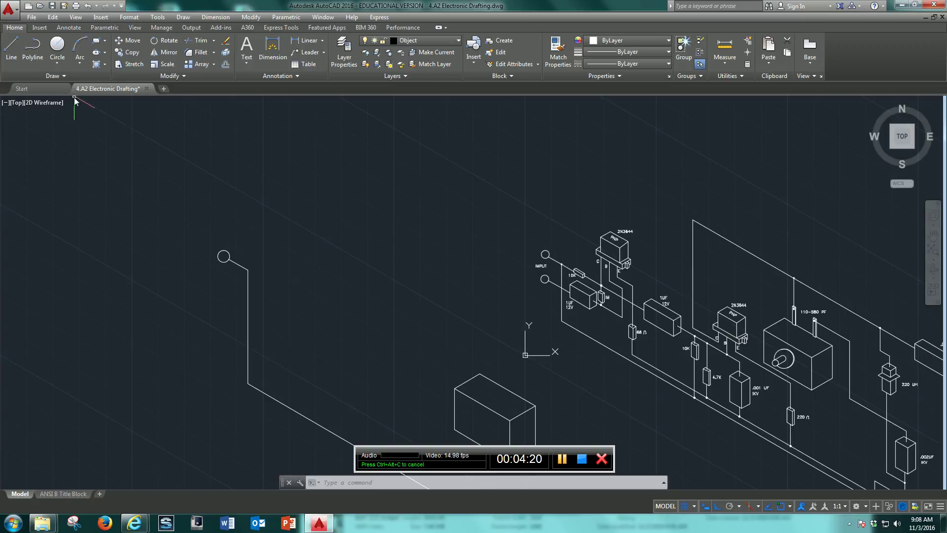
pyautogui.click(130, 51)
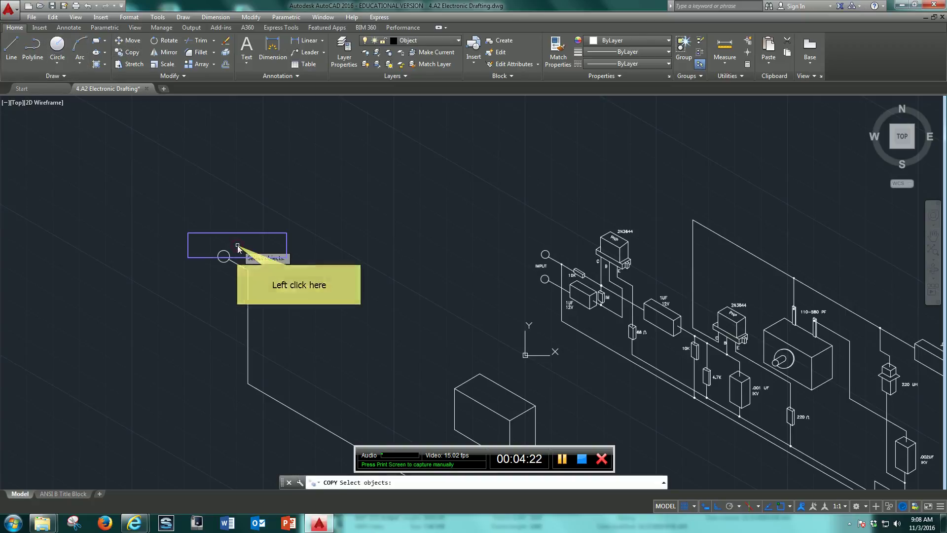
# Step: Copy the terminal circle and its angled stub directly below the first along the vertical lead
pyautogui.click(238, 264)
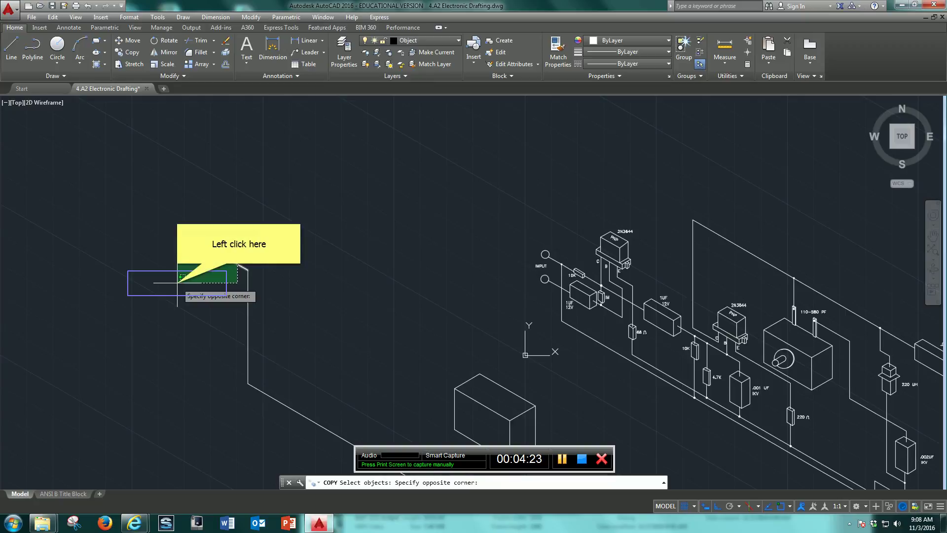
pyautogui.click(177, 276)
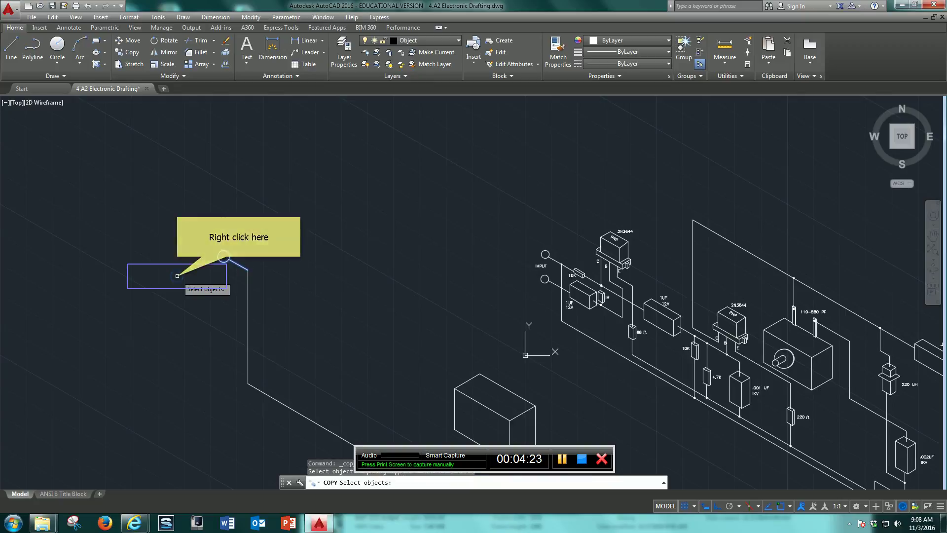
pyautogui.rightClick(177, 276)
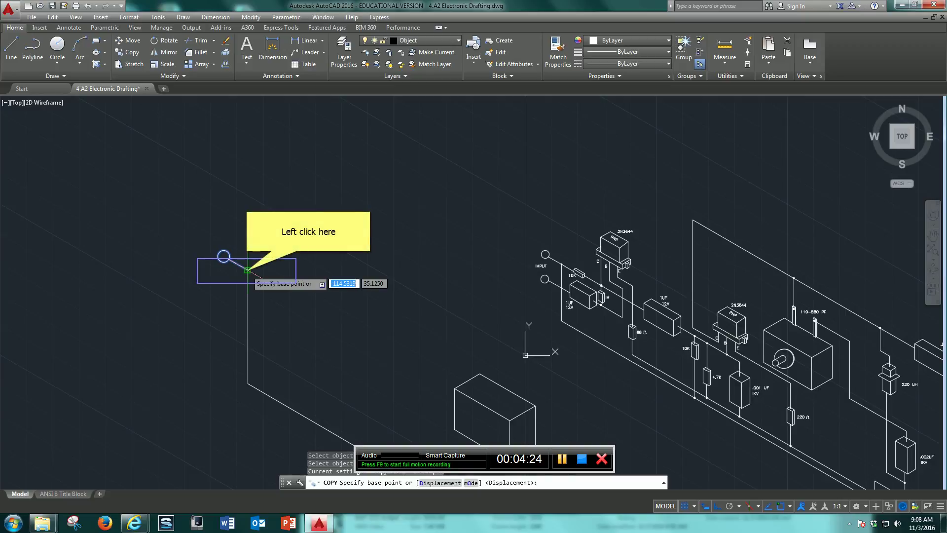
pyautogui.click(247, 271)
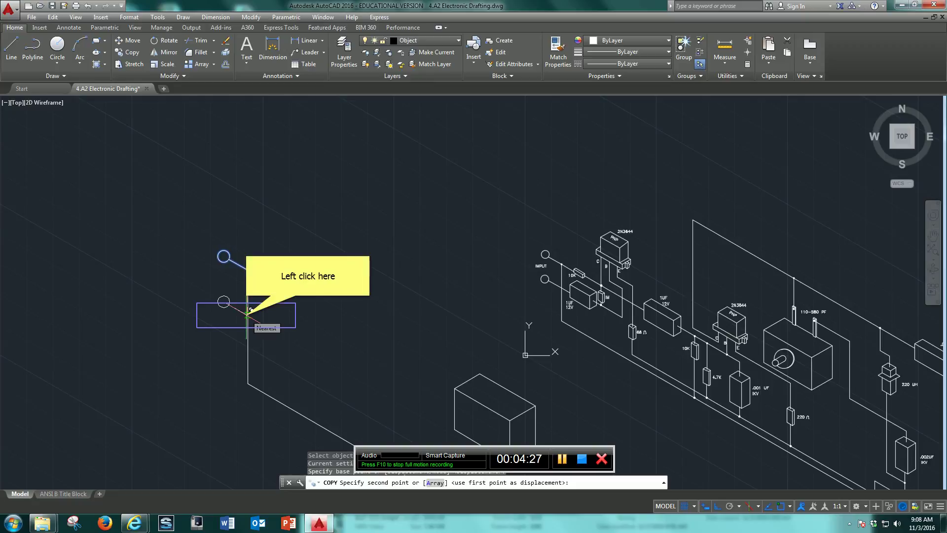
pyautogui.click(247, 311)
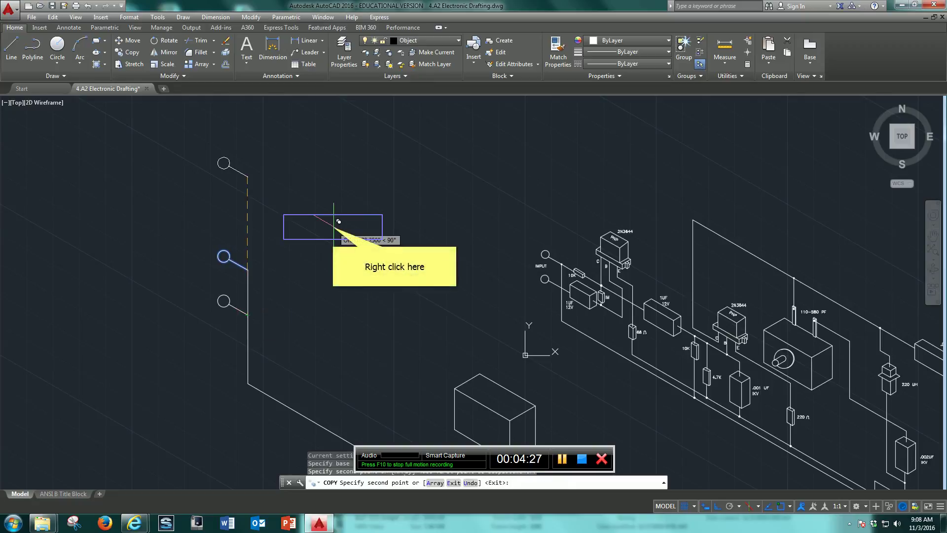
pyautogui.rightClick(337, 223)
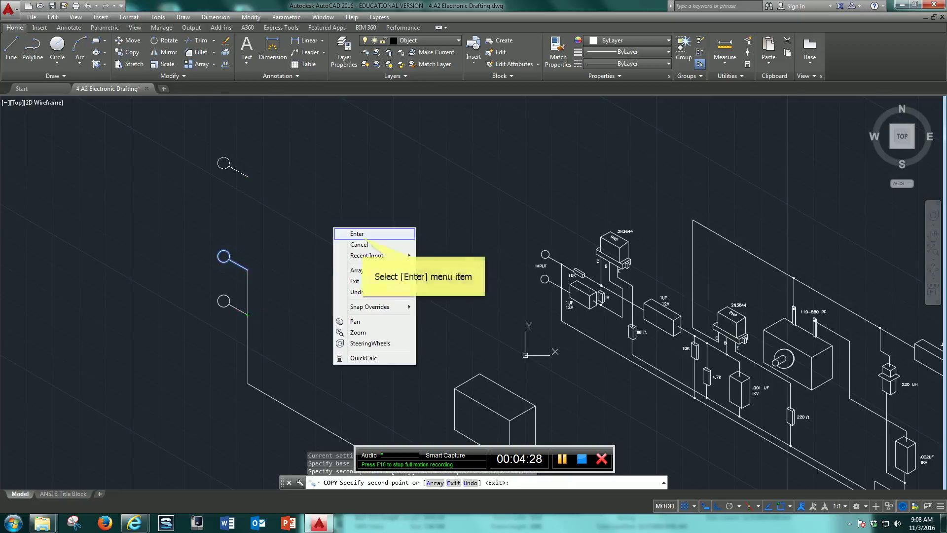
pyautogui.click(364, 237)
pyautogui.scroll(6, 579, 293)
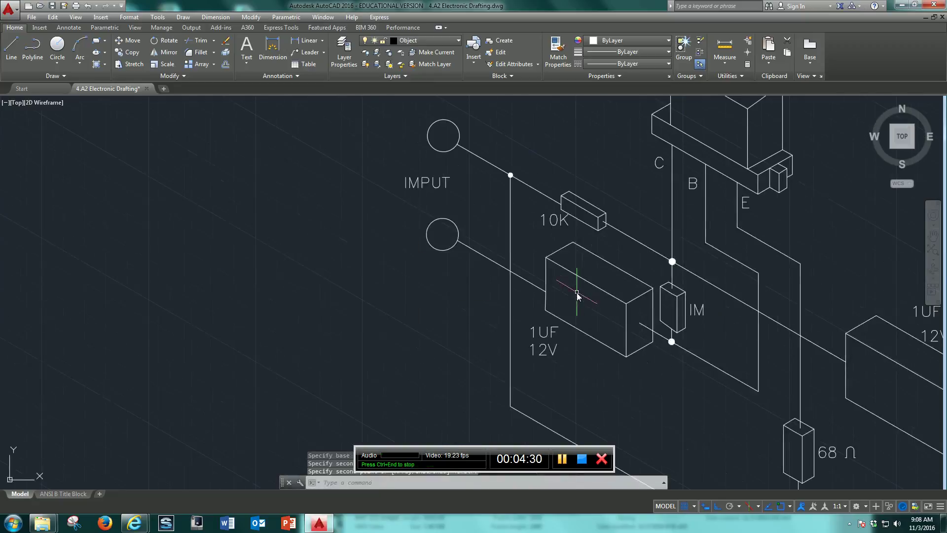
# Step: Draw a short 330° line from the lower terminal lead's end down to the right
pyautogui.scroll(-6, 493, 284)
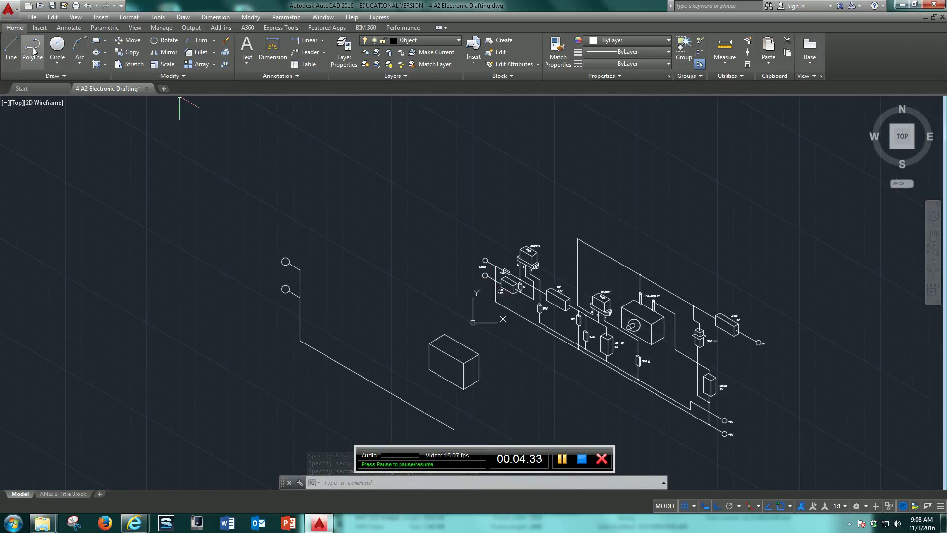
pyautogui.click(17, 54)
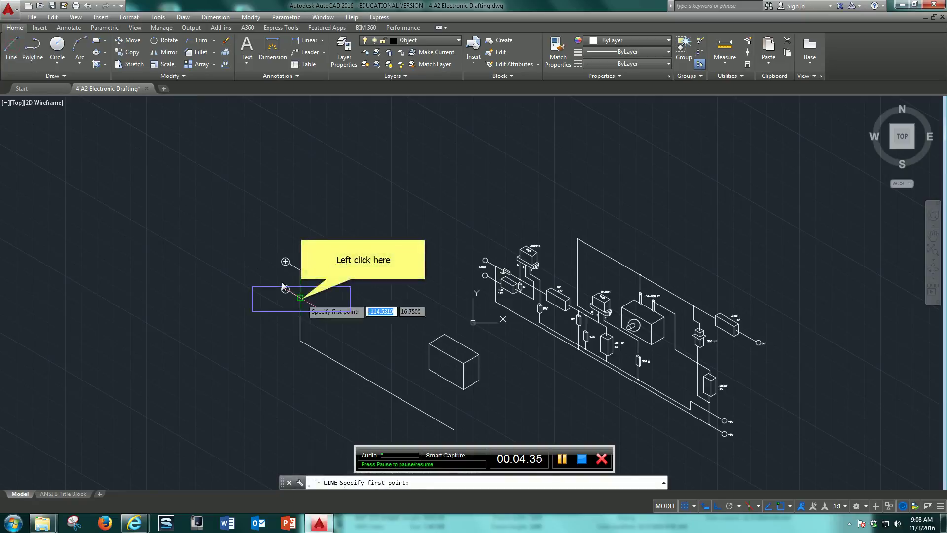
pyautogui.click(301, 298)
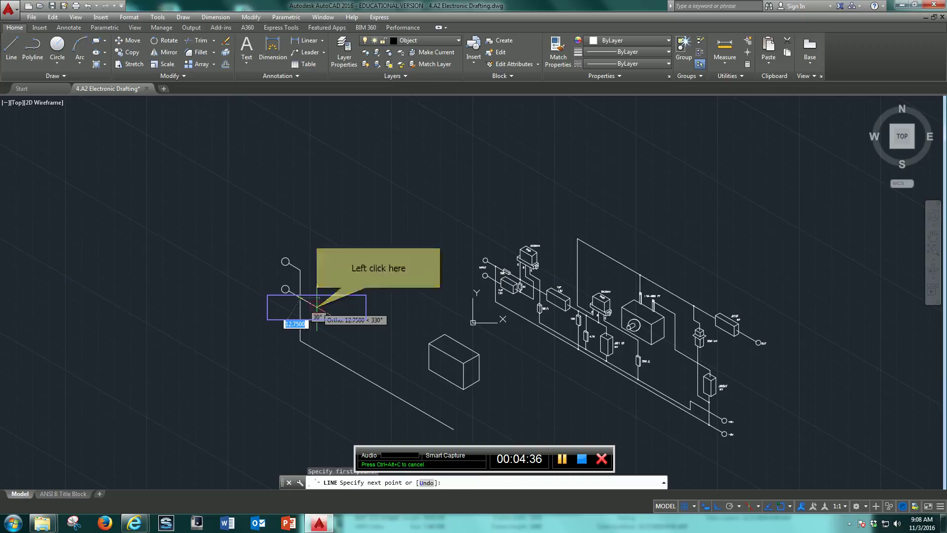
pyautogui.click(317, 305)
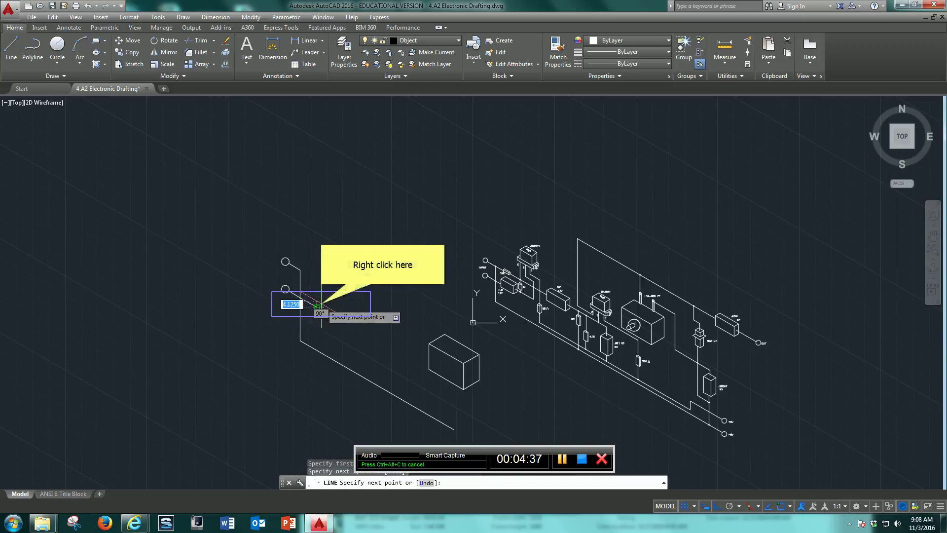
pyautogui.rightClick(317, 306)
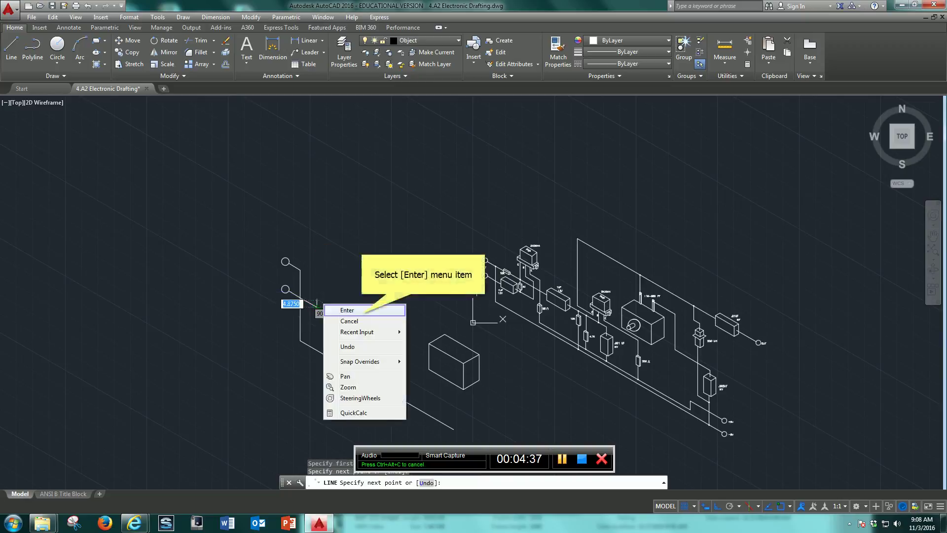
pyautogui.click(362, 311)
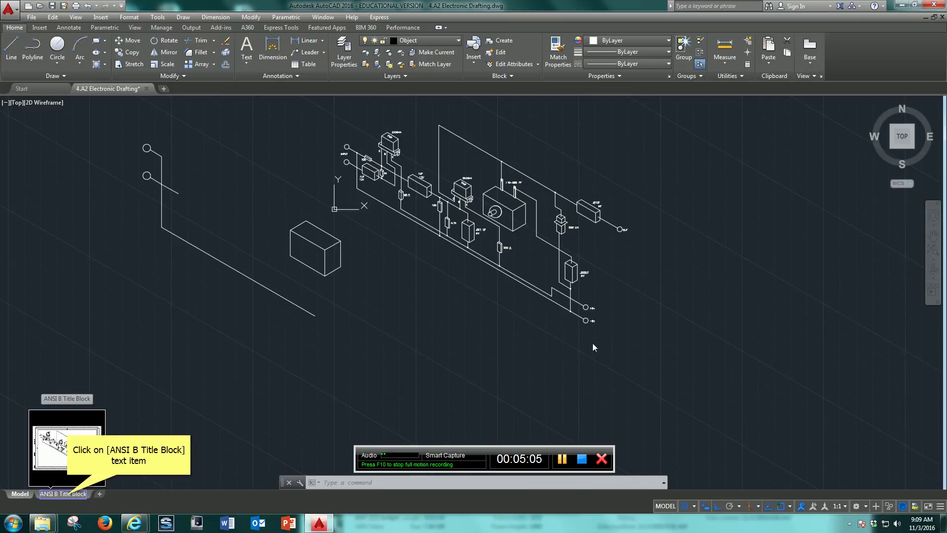
# Step: Show the isometric schematic framed in the ANSI B Title Block layout, comparing it with Model space
pyautogui.click(63, 493)
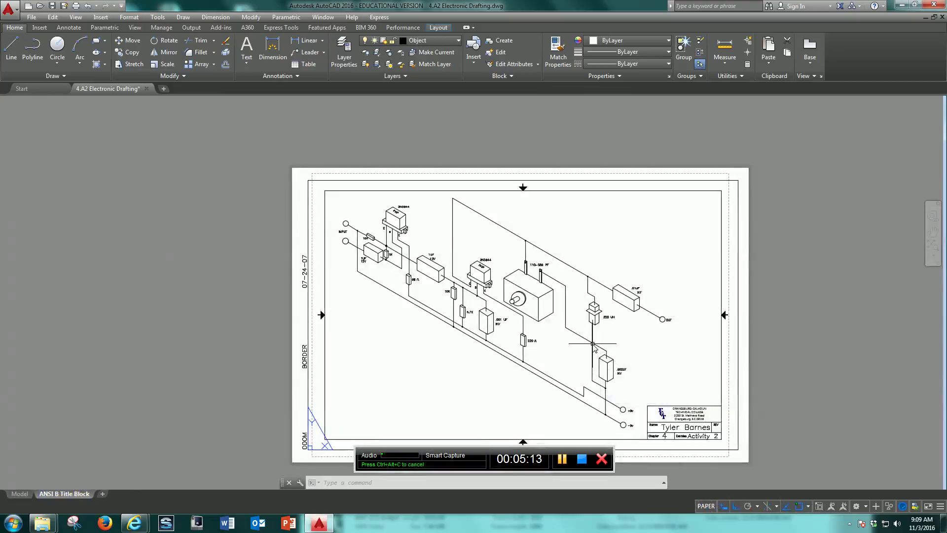
pyautogui.scroll(3, 594, 342)
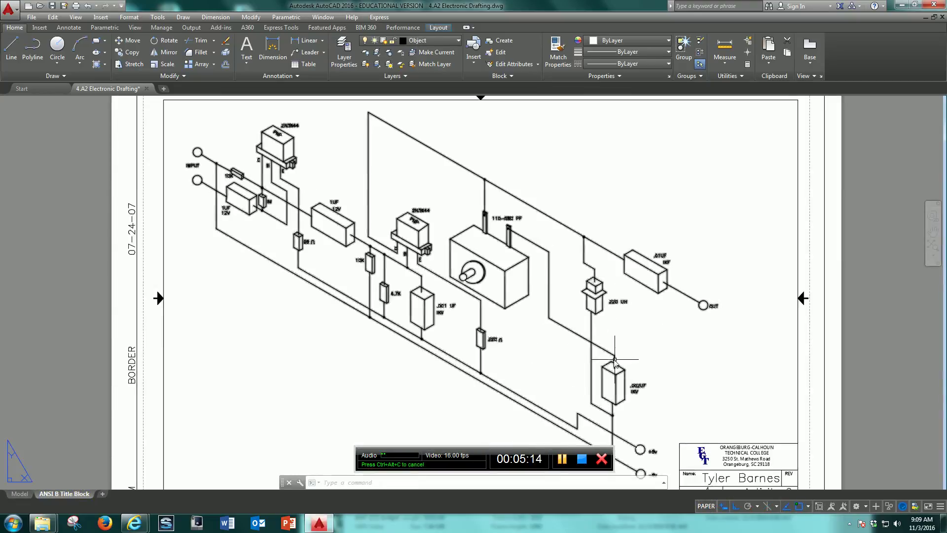
pyautogui.moveTo(614, 359); pyautogui.dragTo(596, 322, button='middle')
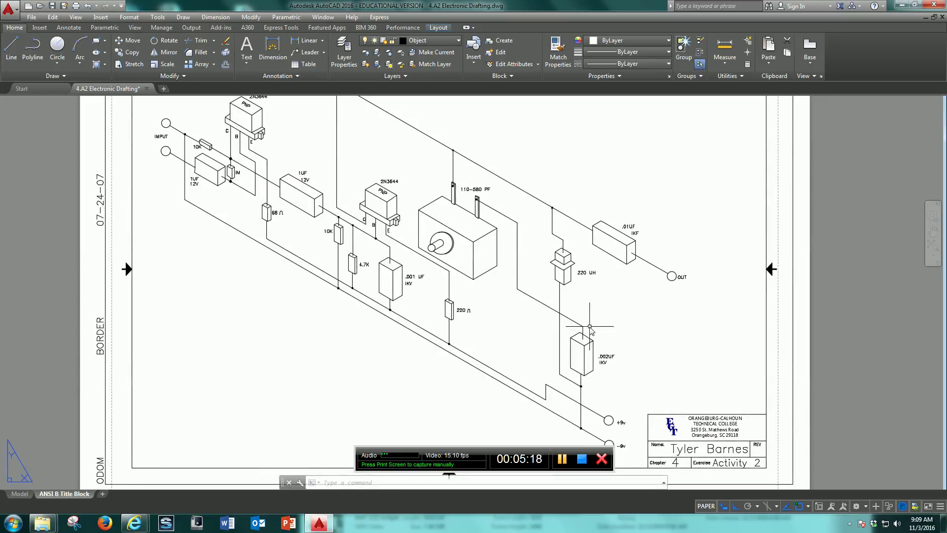
pyautogui.moveTo(430, 171); pyautogui.dragTo(459, 270, button='middle')
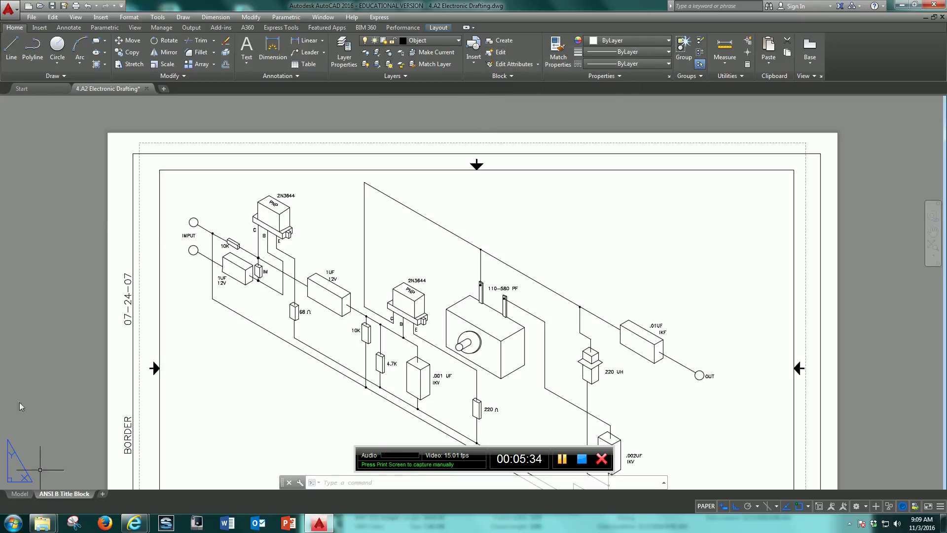
pyautogui.click(25, 492)
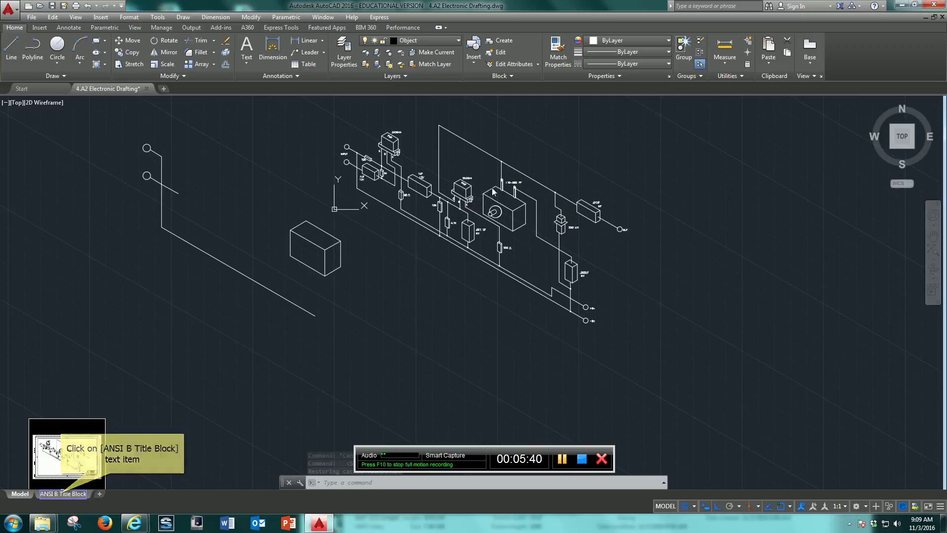
pyautogui.click(63, 493)
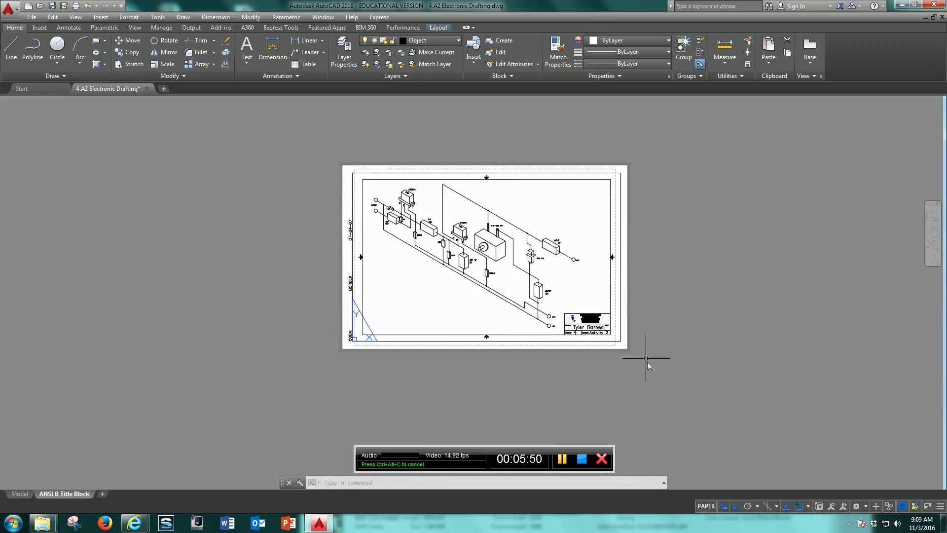